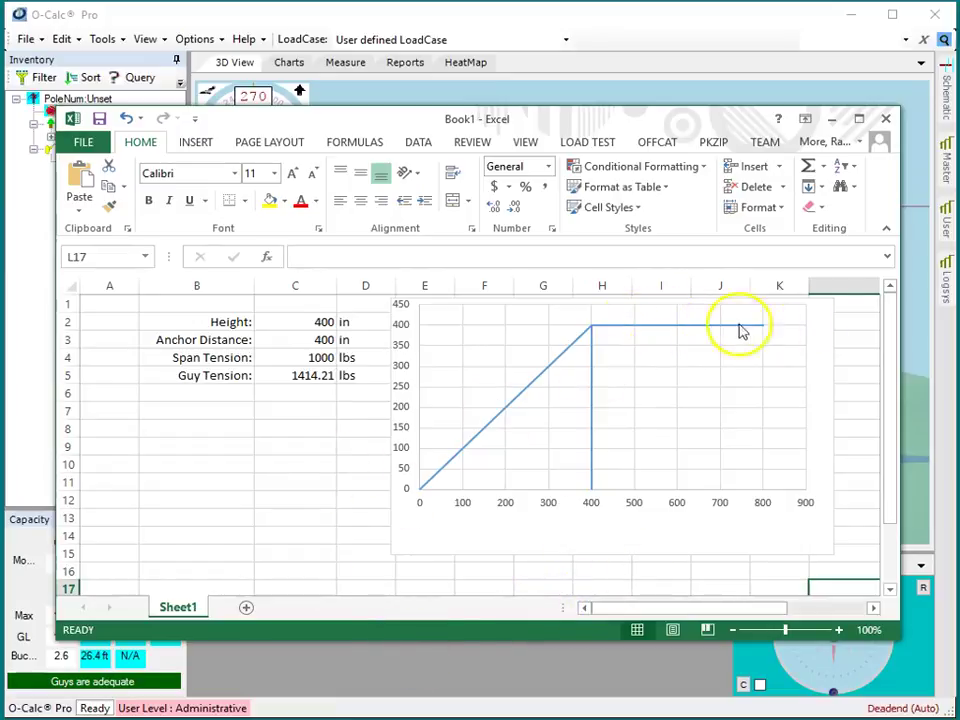
Step: Set the anchor distance in C3 to 200, raising guy tension to 2236.07
{"action": "mouse_move", "coordinate": [592, 332]}
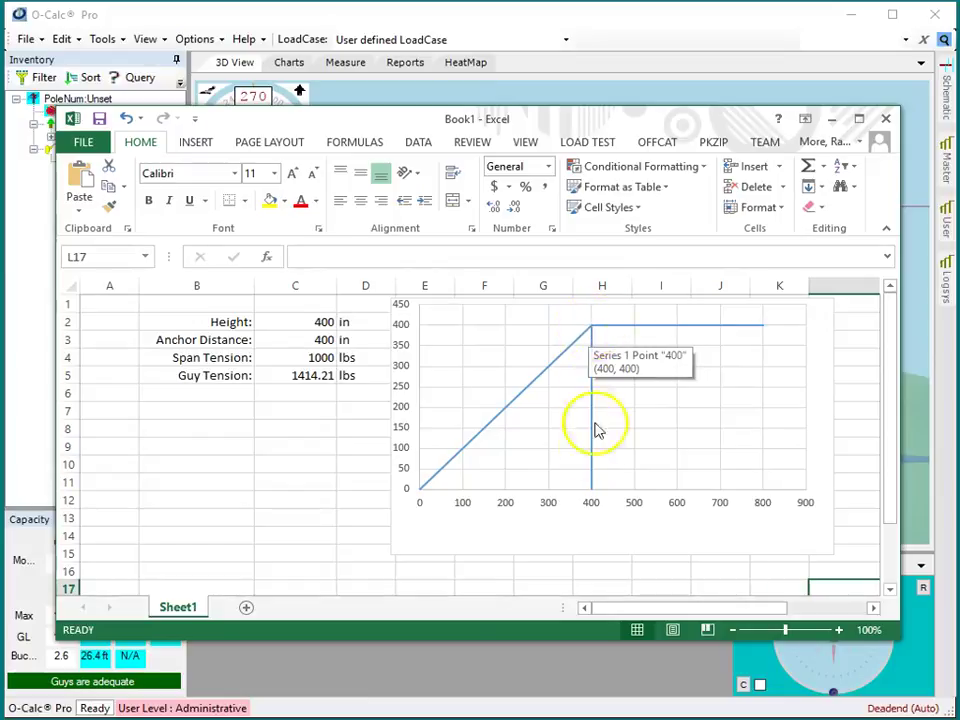
{"action": "mouse_move", "coordinate": [596, 499]}
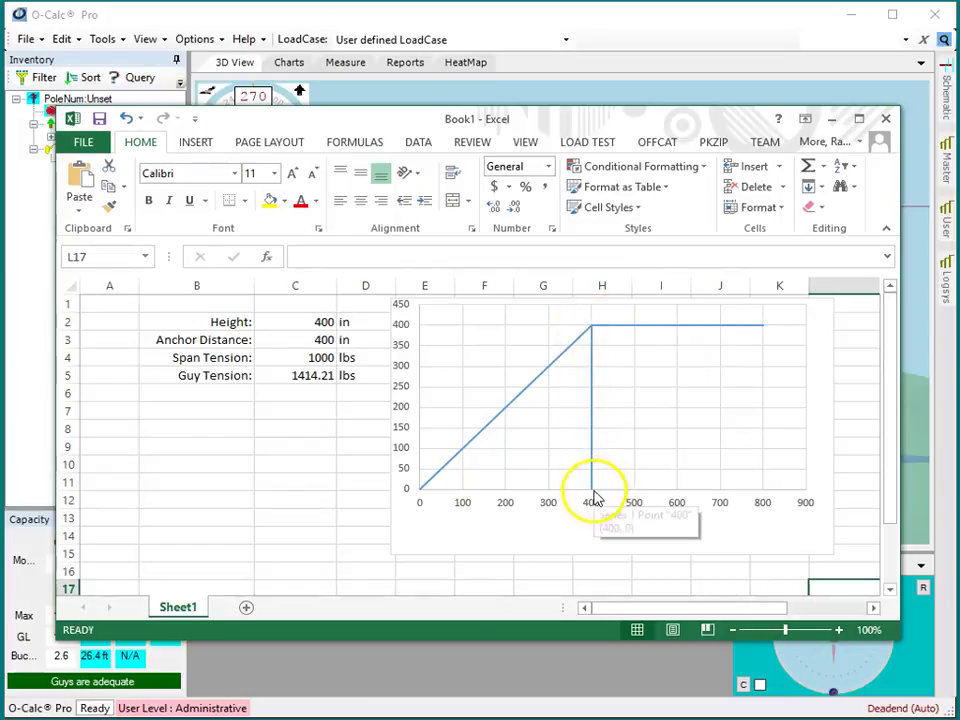
{"action": "left_click", "coordinate": [286, 337]}
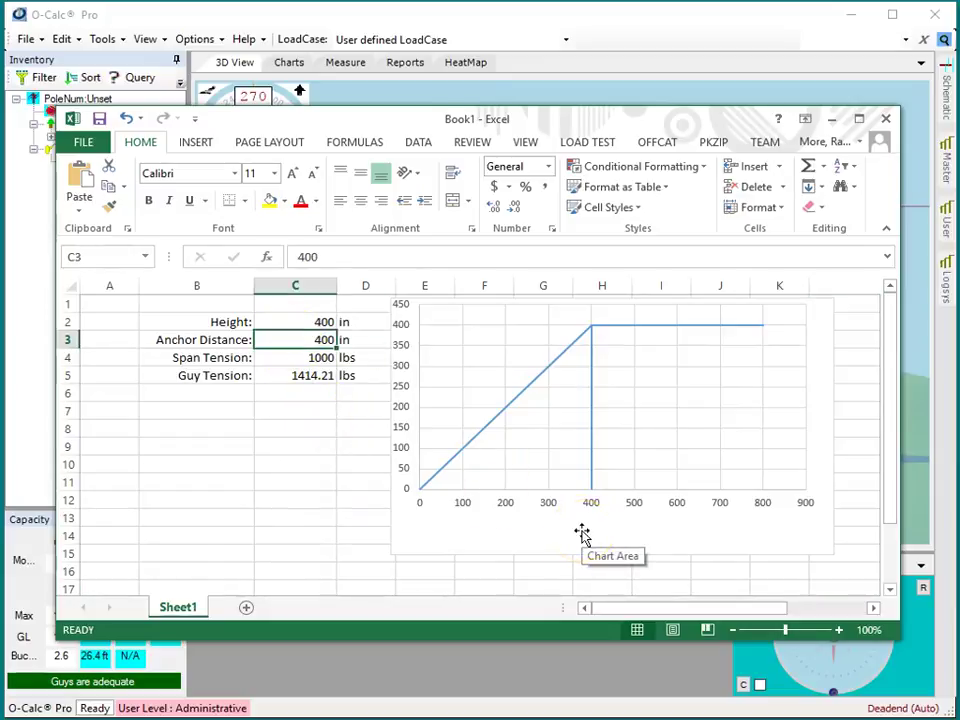
{"action": "type", "text": "2"}
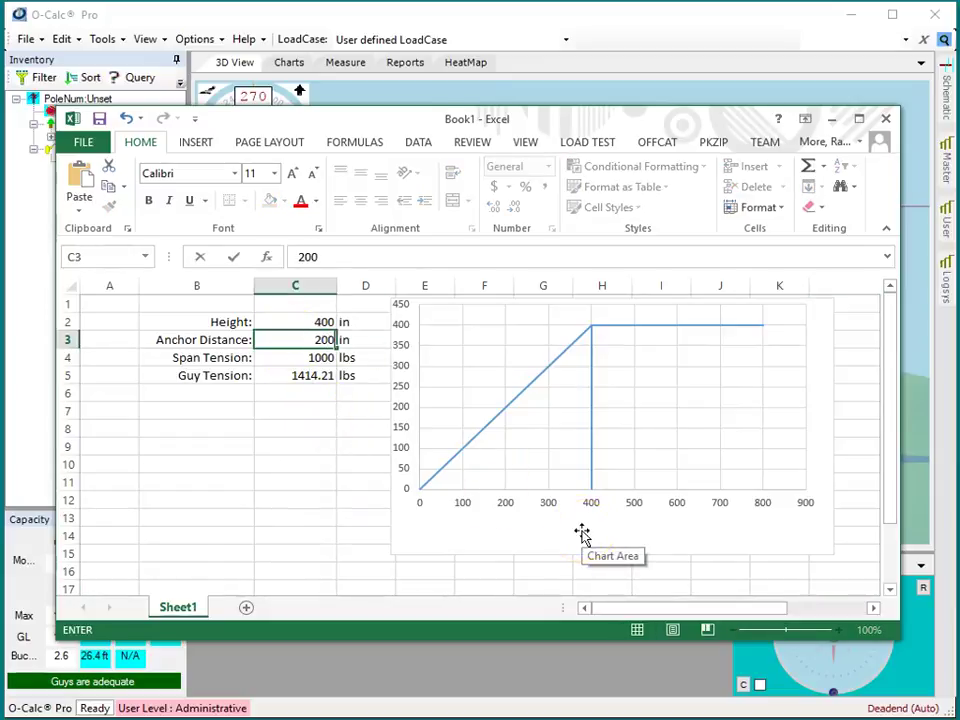
{"action": "type", "text": "00"}
{"action": "key", "text": "Return"}
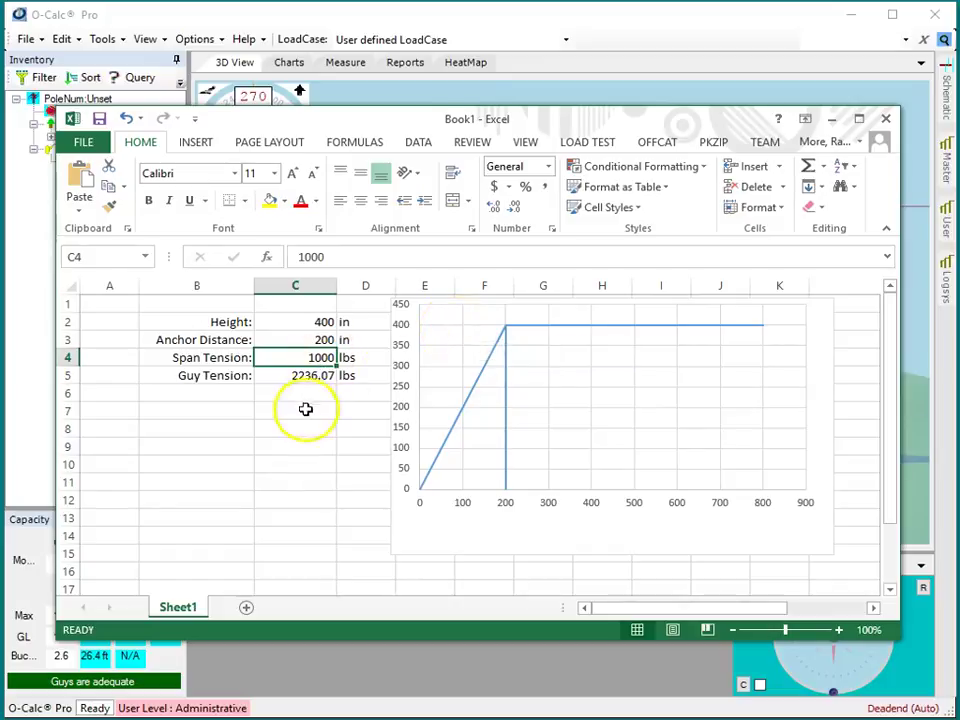
Step: Restore the C3 anchor distance to 400 and return to the O-Calc Pro model
{"action": "left_click", "coordinate": [313, 341]}
{"action": "type", "text": "4"}
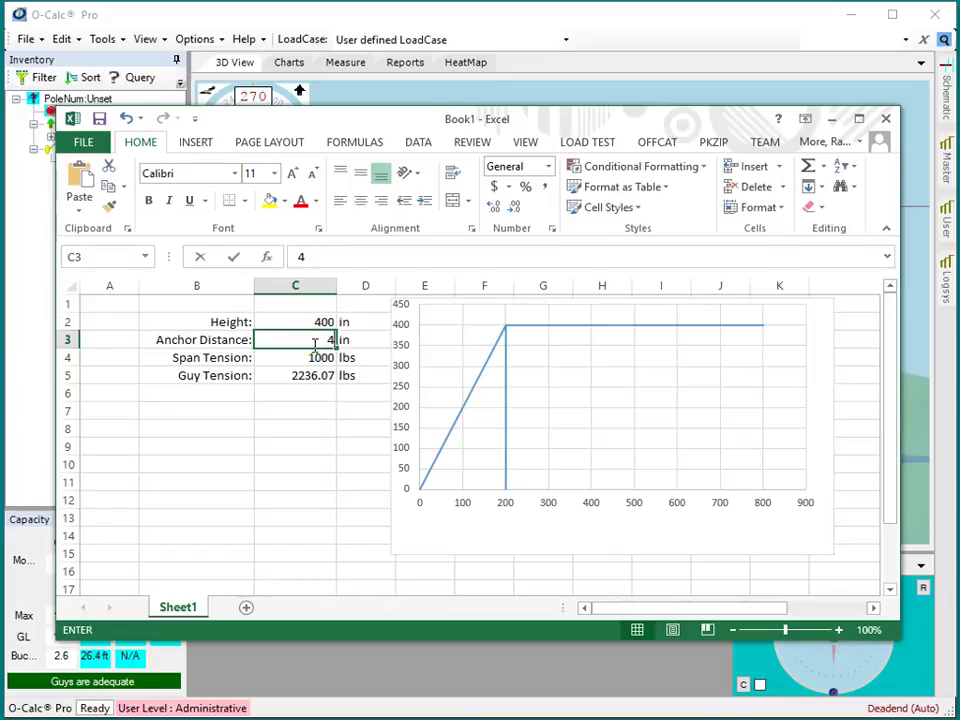
{"action": "type", "text": "00"}
{"action": "key", "text": "Return"}
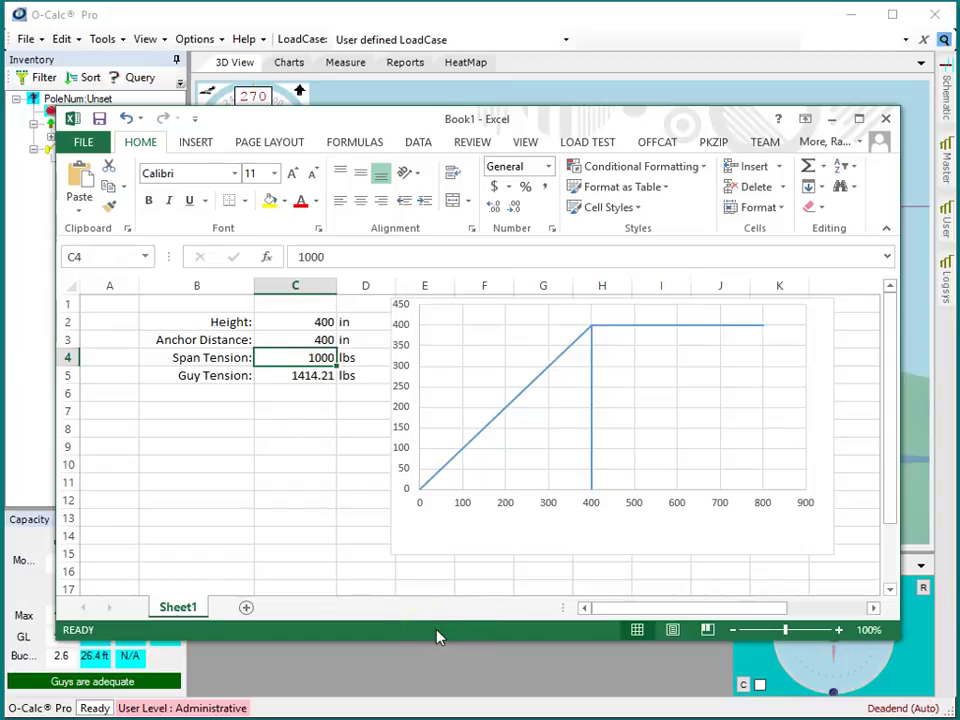
{"action": "left_click", "coordinate": [628, 34]}
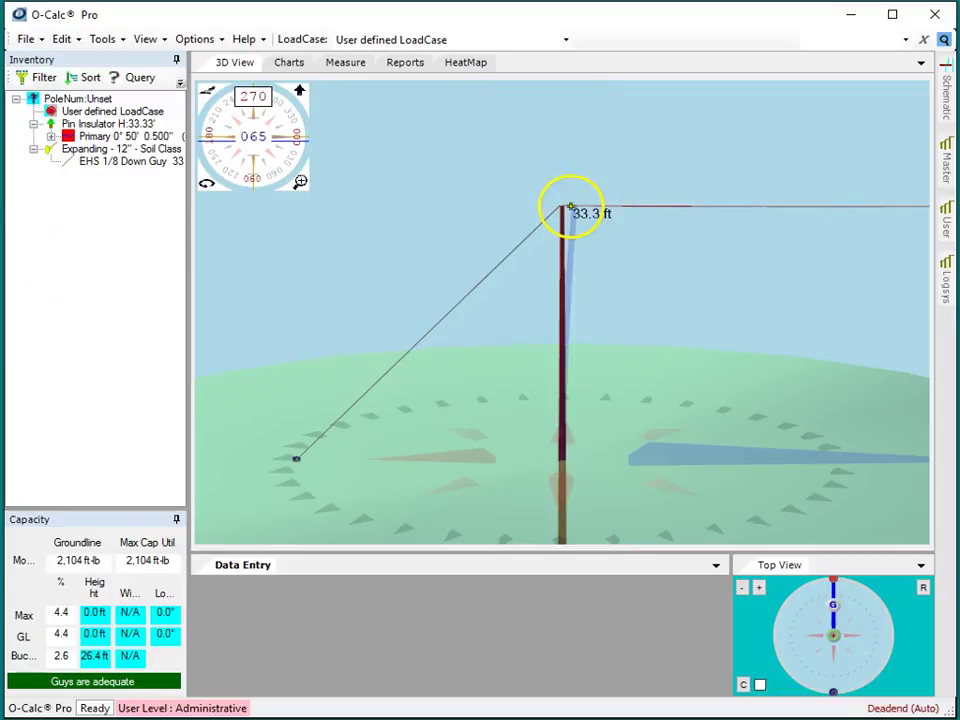
Step: Show the primary span's Tension Sag properties (1000 lbs), then select the User defined LoadCase
{"action": "left_click", "coordinate": [855, 211]}
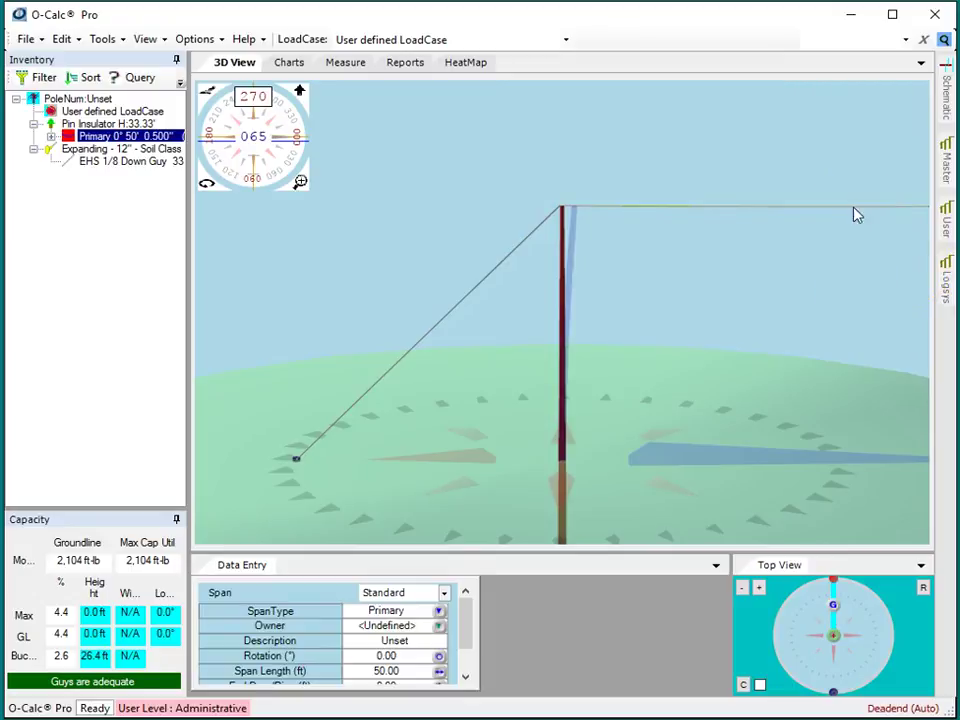
{"action": "left_click", "coordinate": [444, 592]}
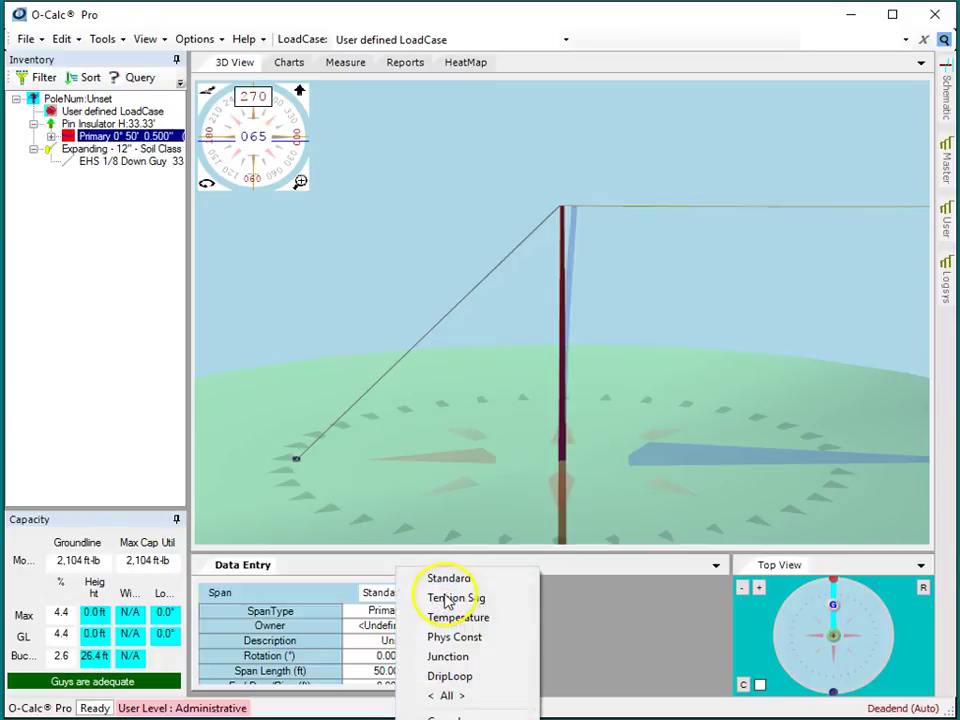
{"action": "left_click", "coordinate": [466, 598]}
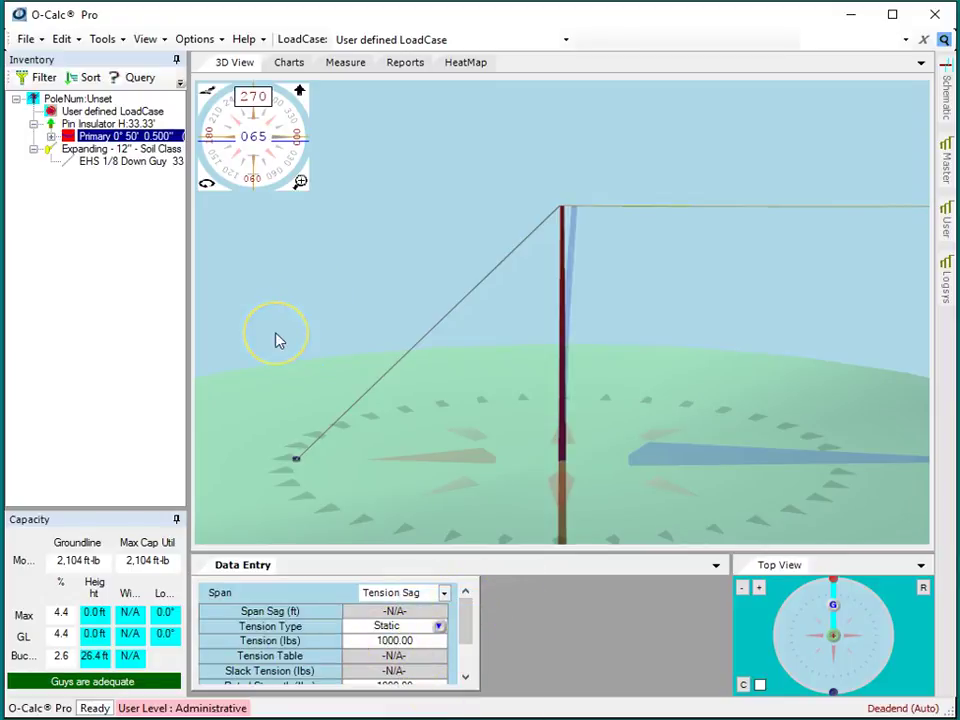
{"action": "left_click_drag", "start_coordinate": [315, 506], "coordinate": [312, 438]}
{"action": "left_click", "coordinate": [112, 111]}
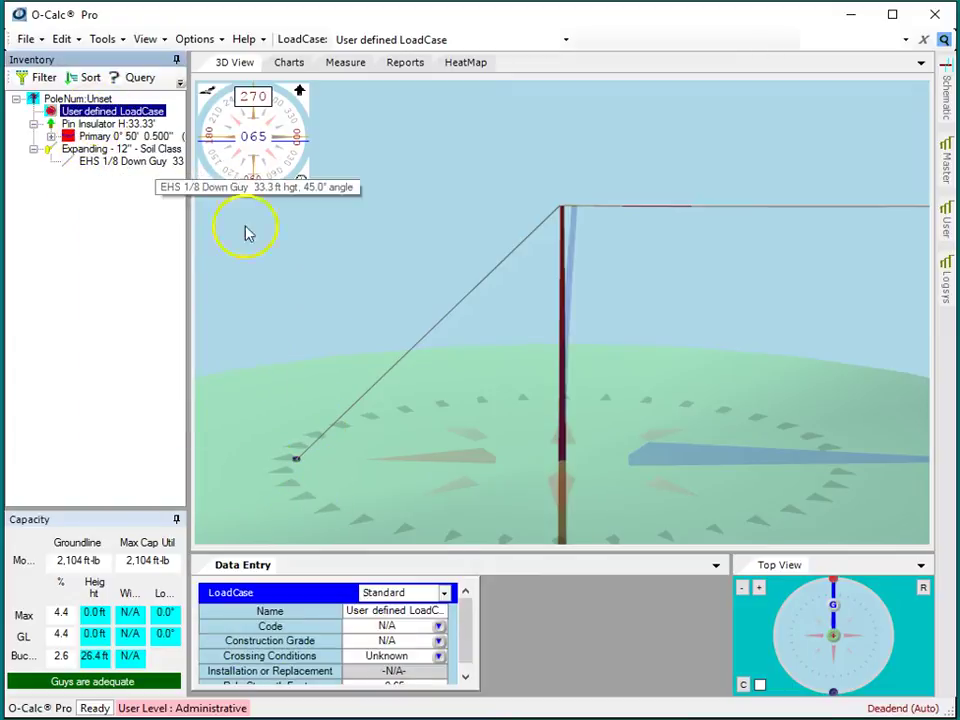
Step: Step through the load case's Wind, Pole LFs and Guy LFs groups, confirming guy factors of 1.00
{"action": "left_click", "coordinate": [441, 592]}
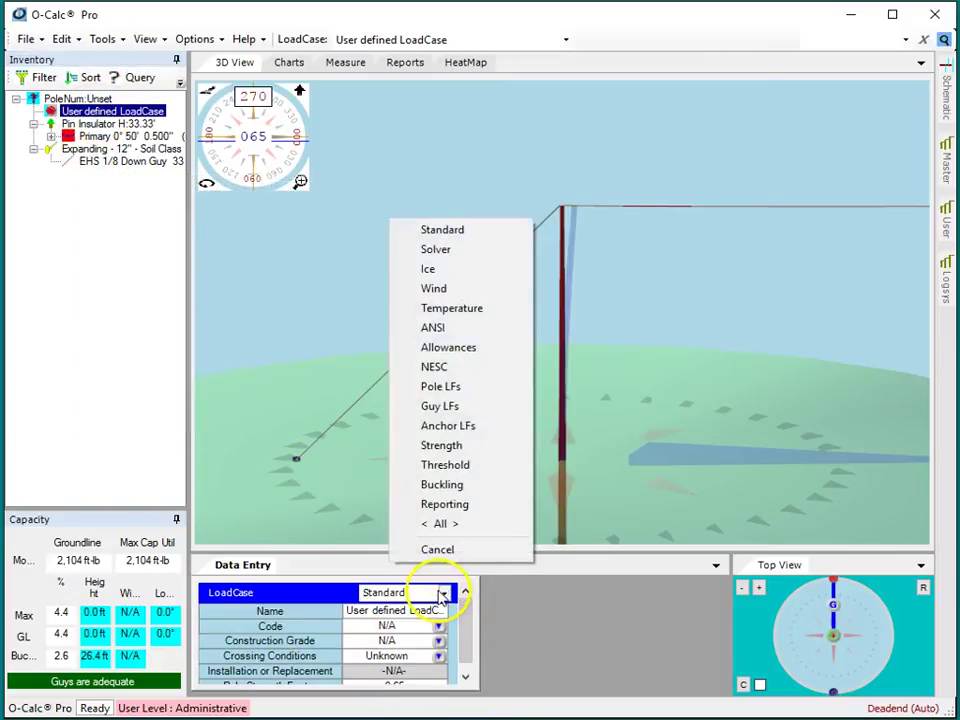
{"action": "left_click", "coordinate": [452, 289]}
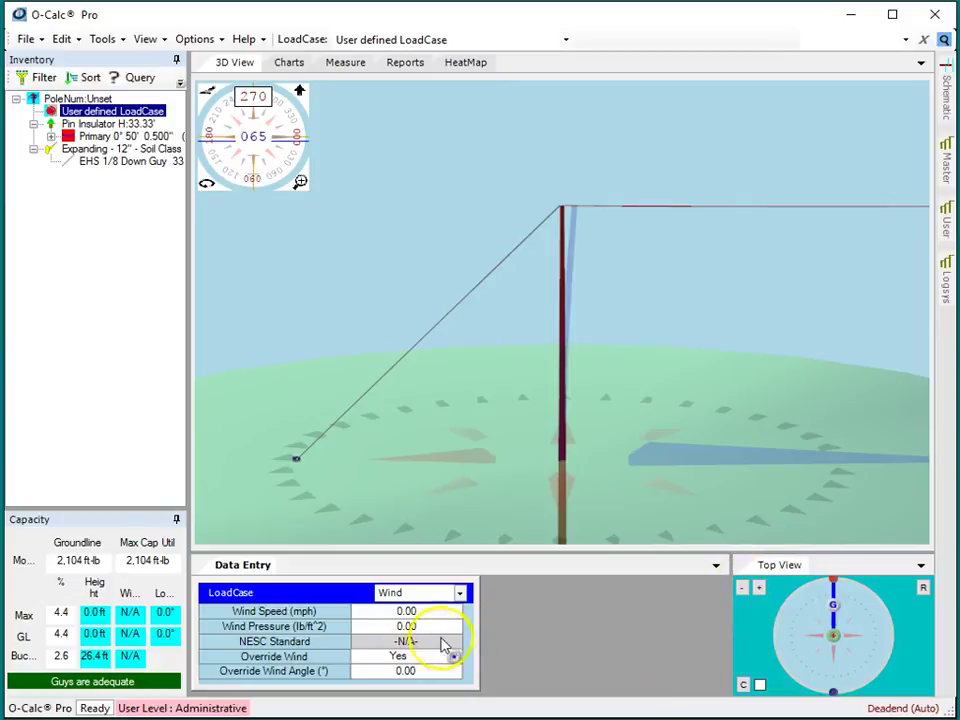
{"action": "left_click", "coordinate": [460, 594]}
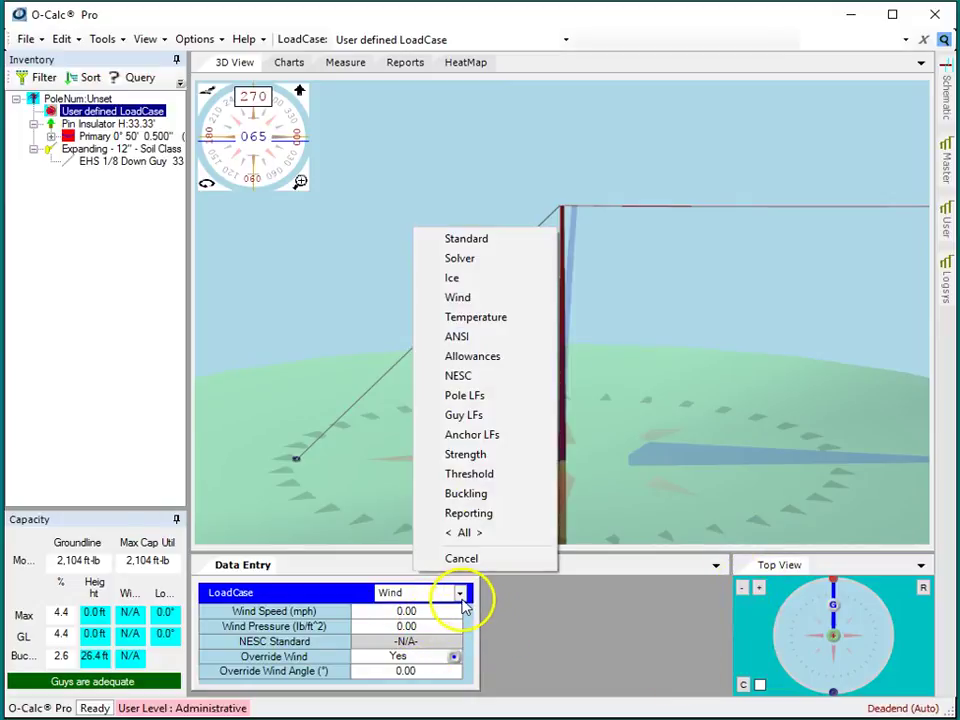
{"action": "left_click", "coordinate": [486, 397]}
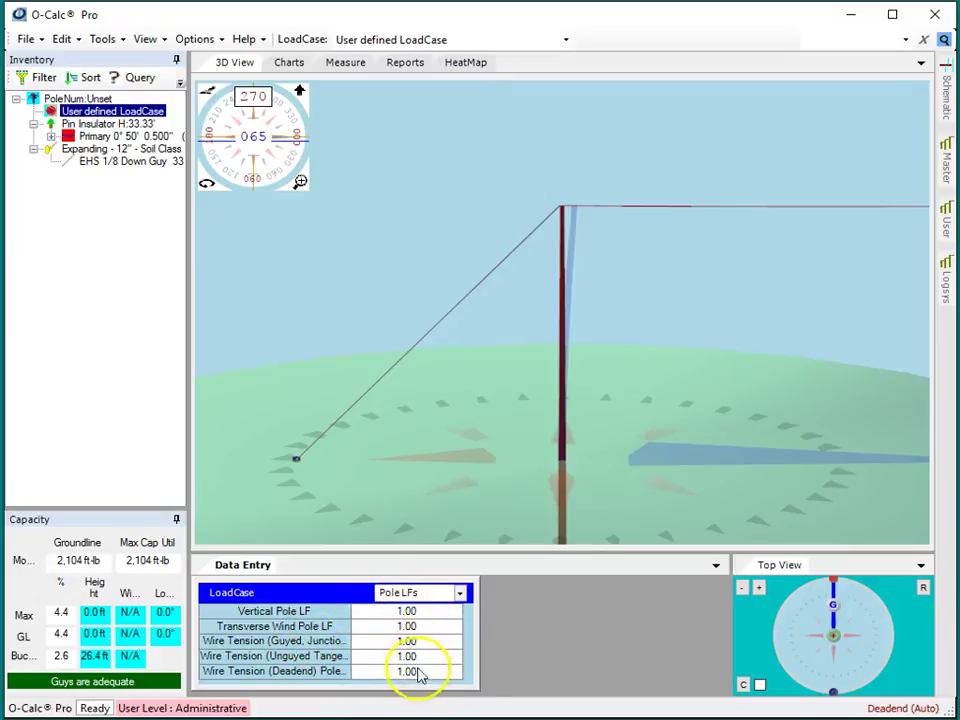
{"action": "left_click", "coordinate": [460, 594]}
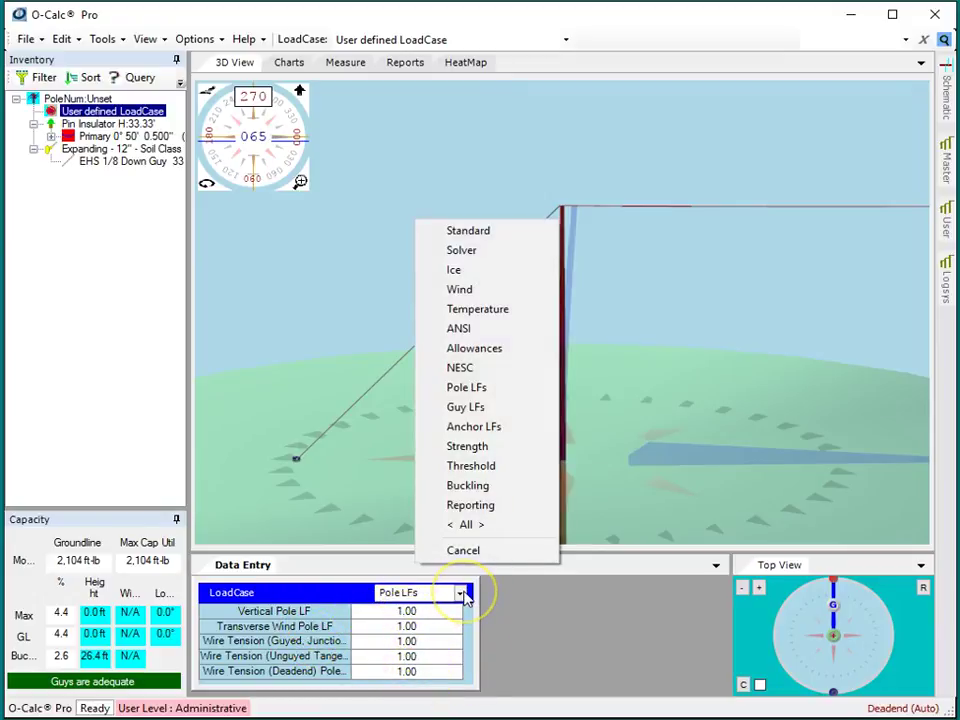
{"action": "left_click", "coordinate": [486, 410]}
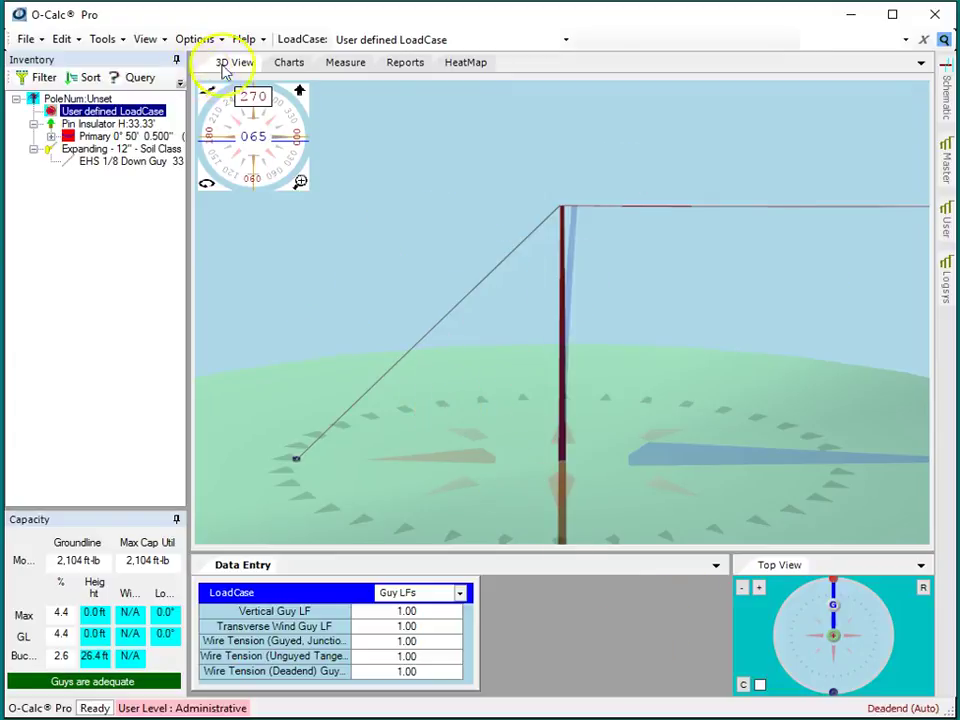
Step: Show the Charts tab's Guy Tension vs Wind Angle plot, flat near 1310 lbs
{"action": "left_click", "coordinate": [289, 65]}
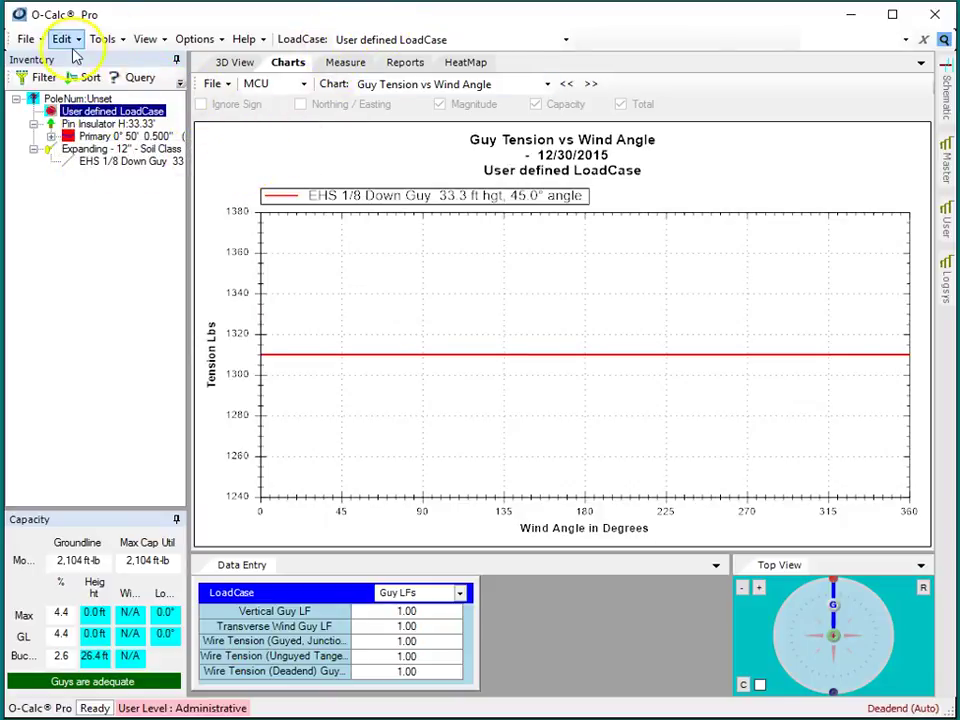
Step: Open the finite element MeshViewer, rotate to the guy wire and exaggerate displacement to 8X
{"action": "left_click", "coordinate": [115, 40]}
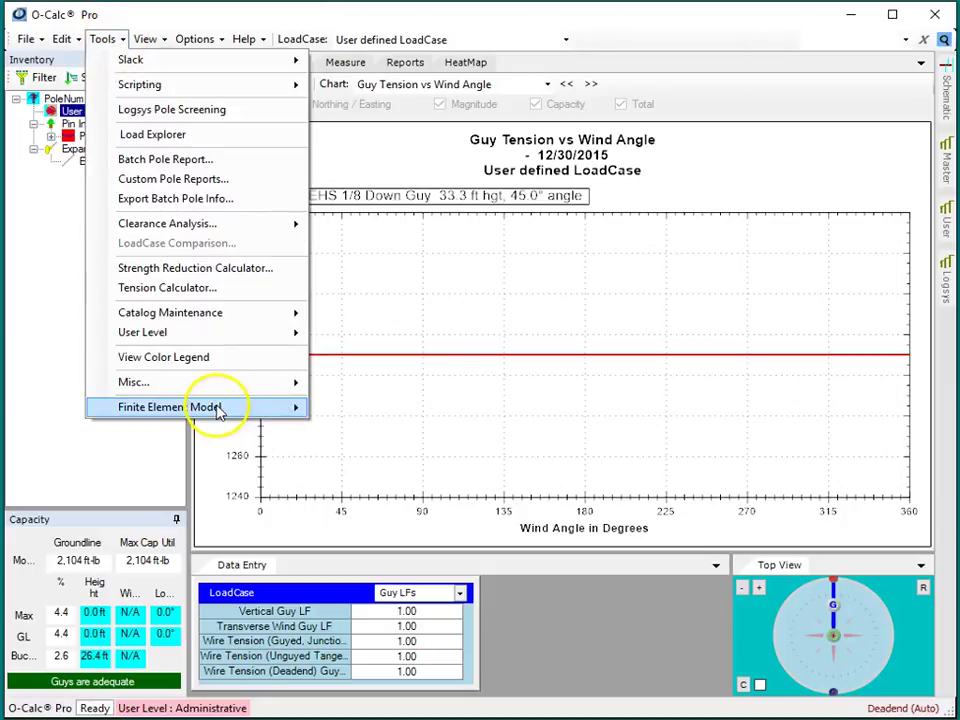
{"action": "mouse_move", "coordinate": [216, 409]}
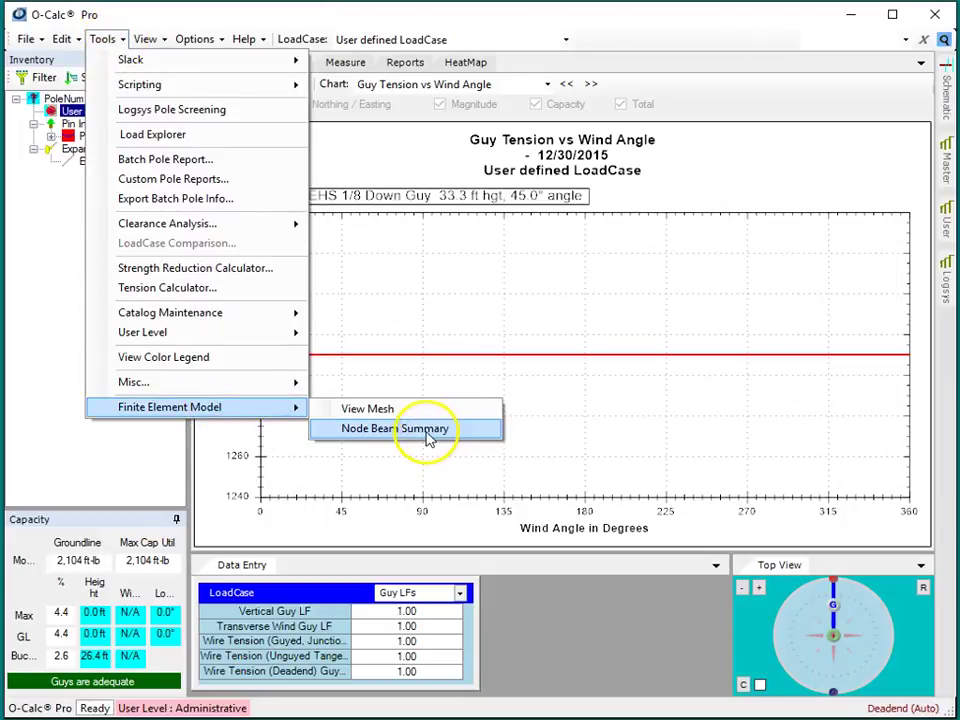
{"action": "left_click", "coordinate": [394, 409]}
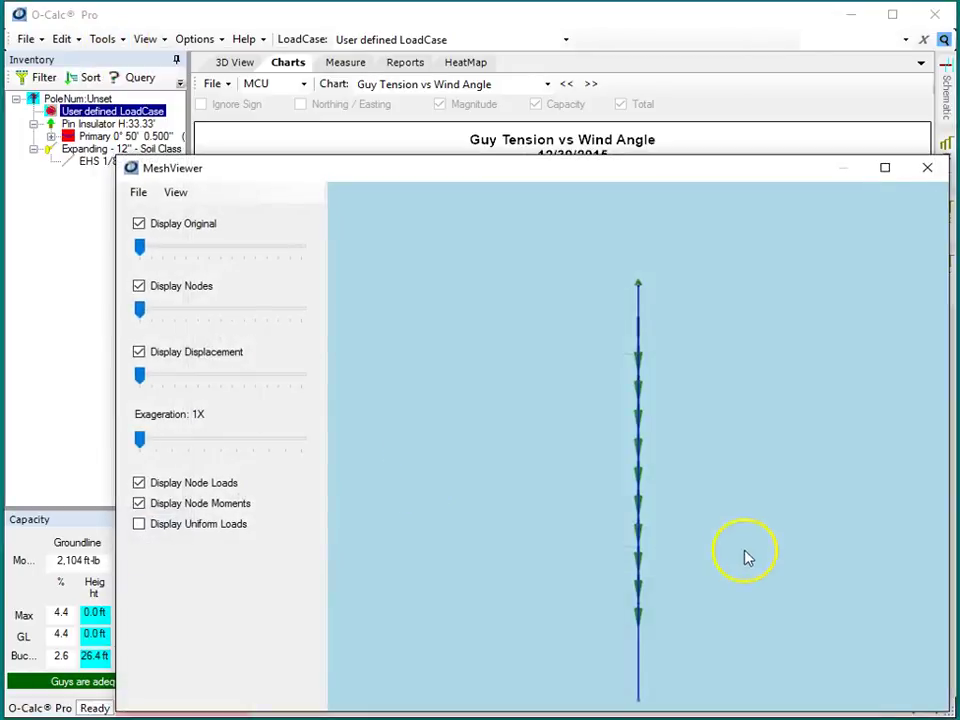
{"action": "left_click_drag", "start_coordinate": [745, 557], "coordinate": [583, 553]}
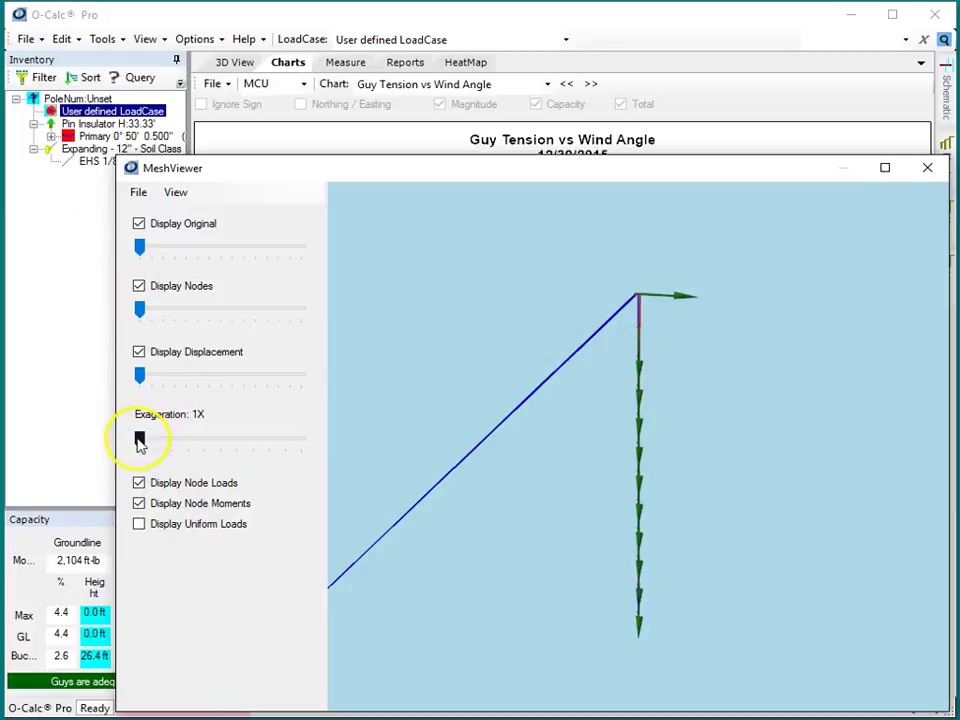
{"action": "left_click_drag", "start_coordinate": [140, 443], "coordinate": [188, 443]}
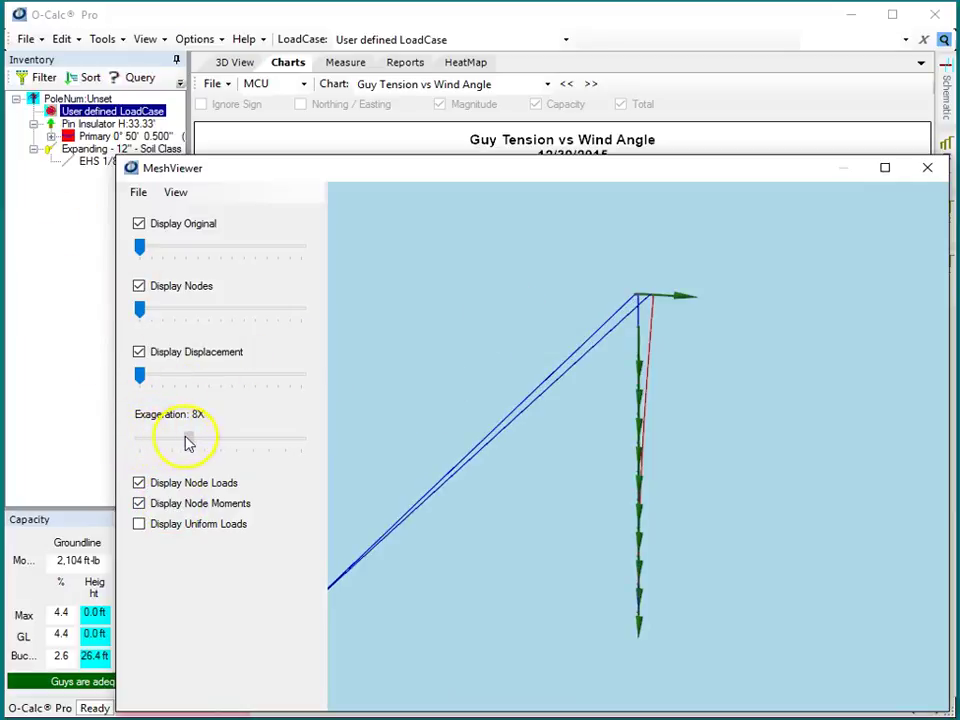
Step: Reposition and rotate the mesh view, then bring up Excel's 1414.21 lbs hand calculation
{"action": "left_click_drag", "start_coordinate": [804, 617], "coordinate": [572, 468]}
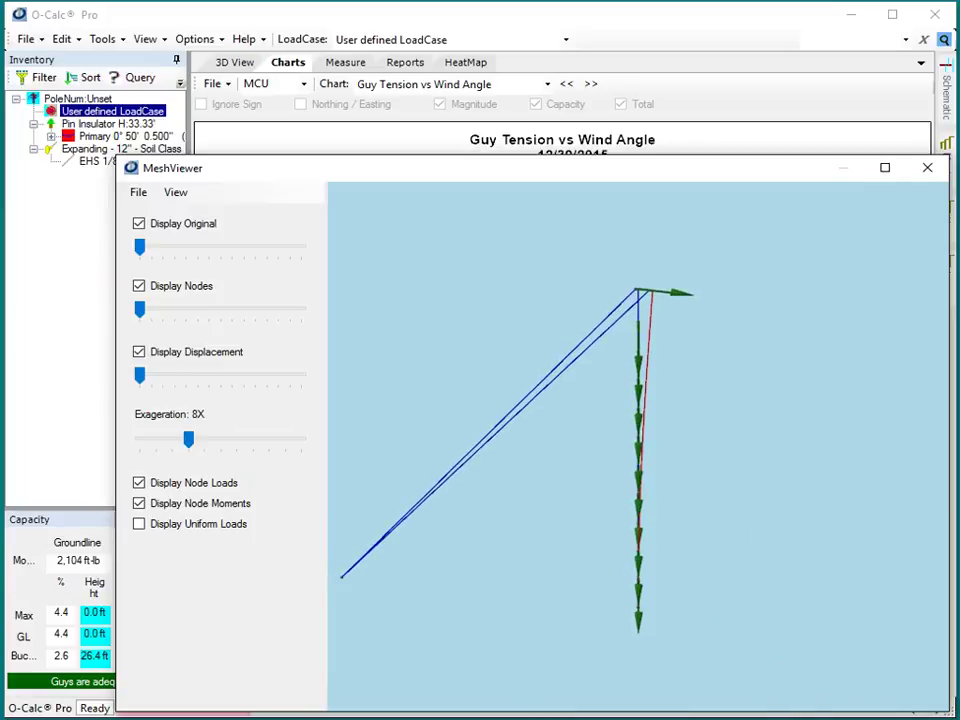
{"action": "left_click_drag", "start_coordinate": [641, 176], "coordinate": [601, 146]}
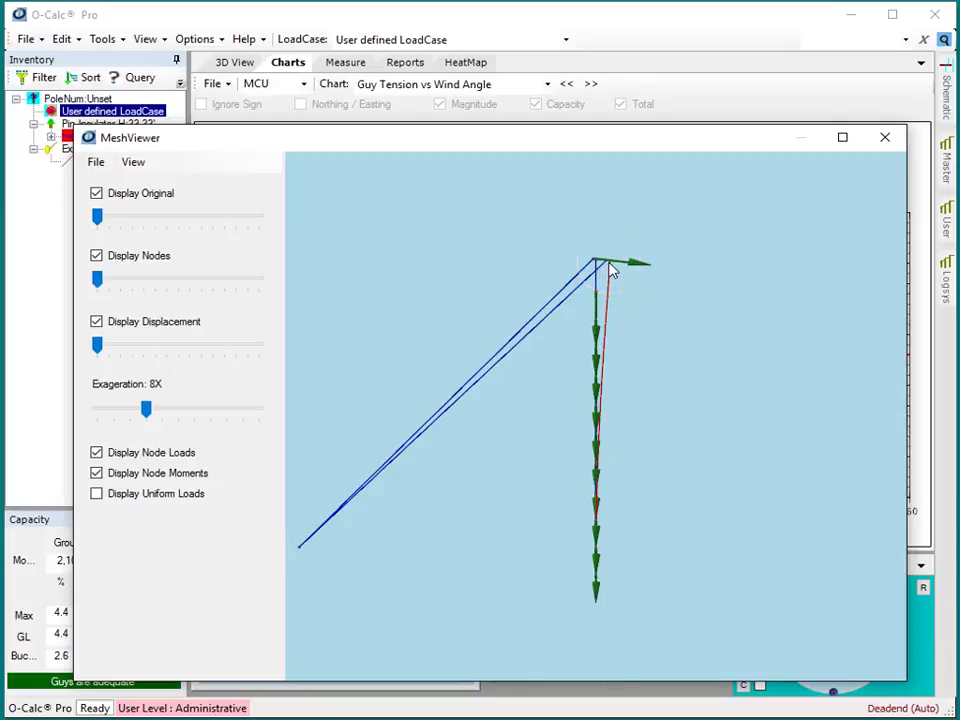
{"action": "left_click", "coordinate": [583, 310]}
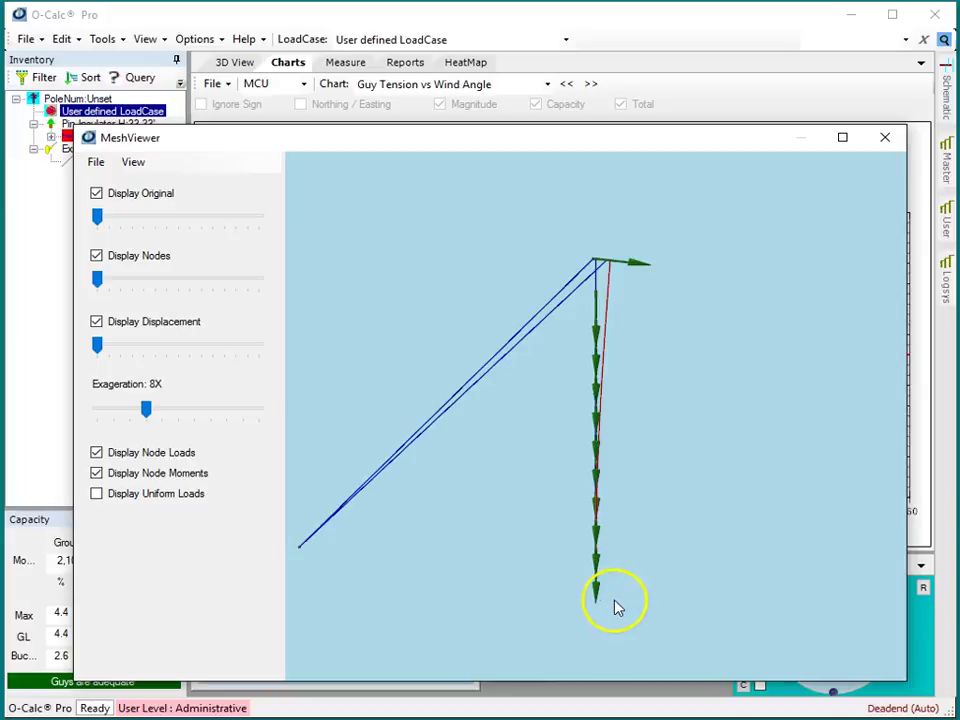
{"action": "left_click_drag", "start_coordinate": [615, 606], "coordinate": [646, 580]}
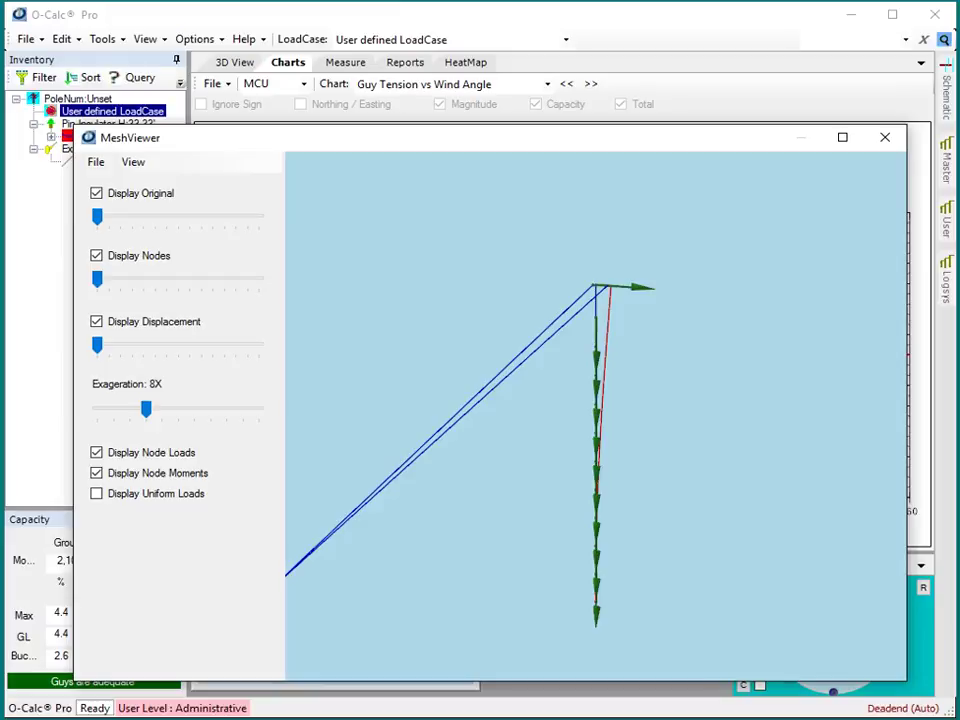
{"action": "key", "text": "alt+Tab"}
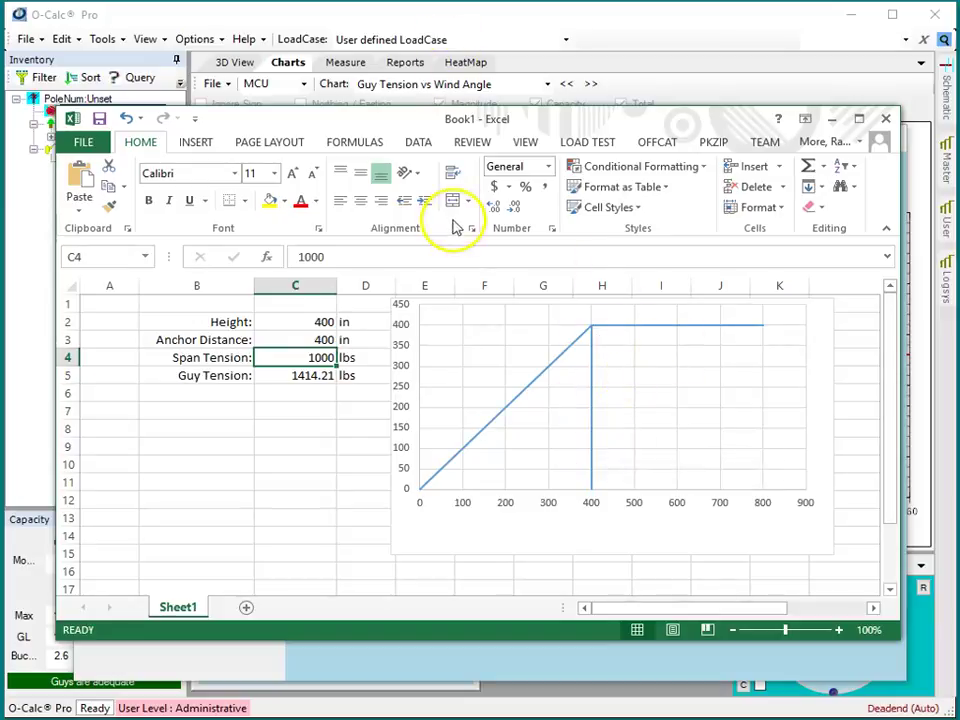
Step: Close MeshViewer, set the pole's modulus of elasticity to 1.00E+0 psi, then view the guy diagram
{"action": "left_click", "coordinate": [385, 668]}
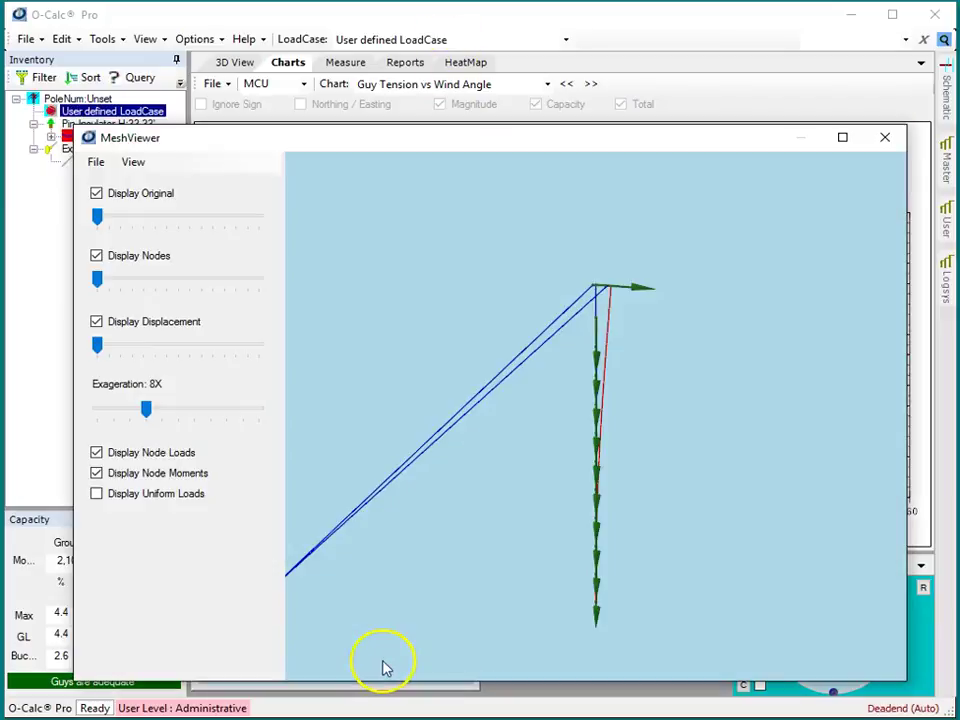
{"action": "left_click", "coordinate": [885, 137]}
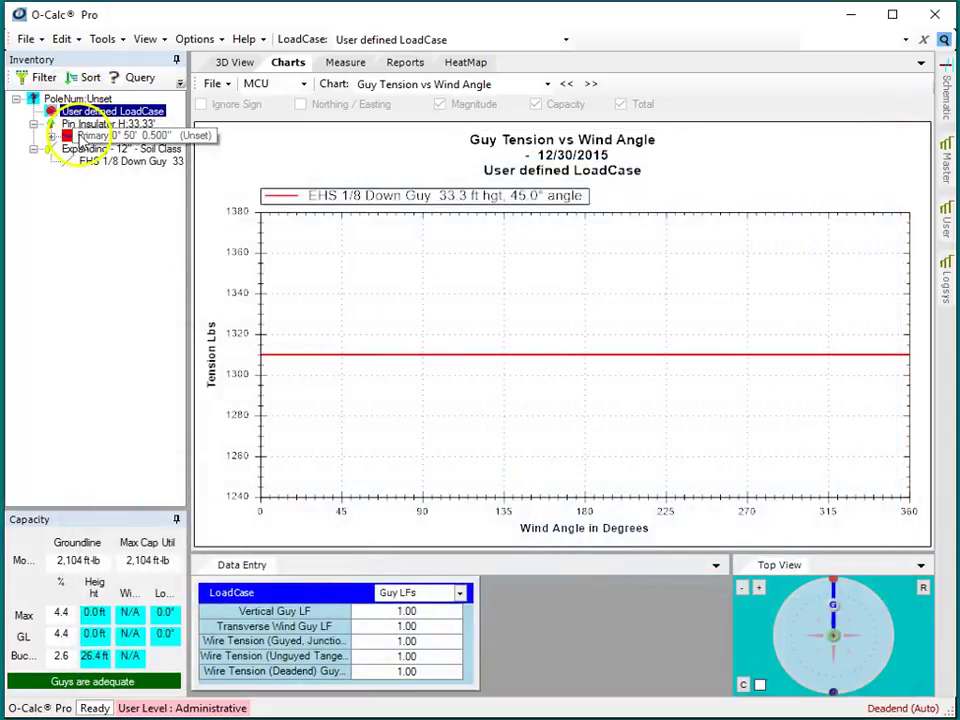
{"action": "left_click", "coordinate": [78, 98]}
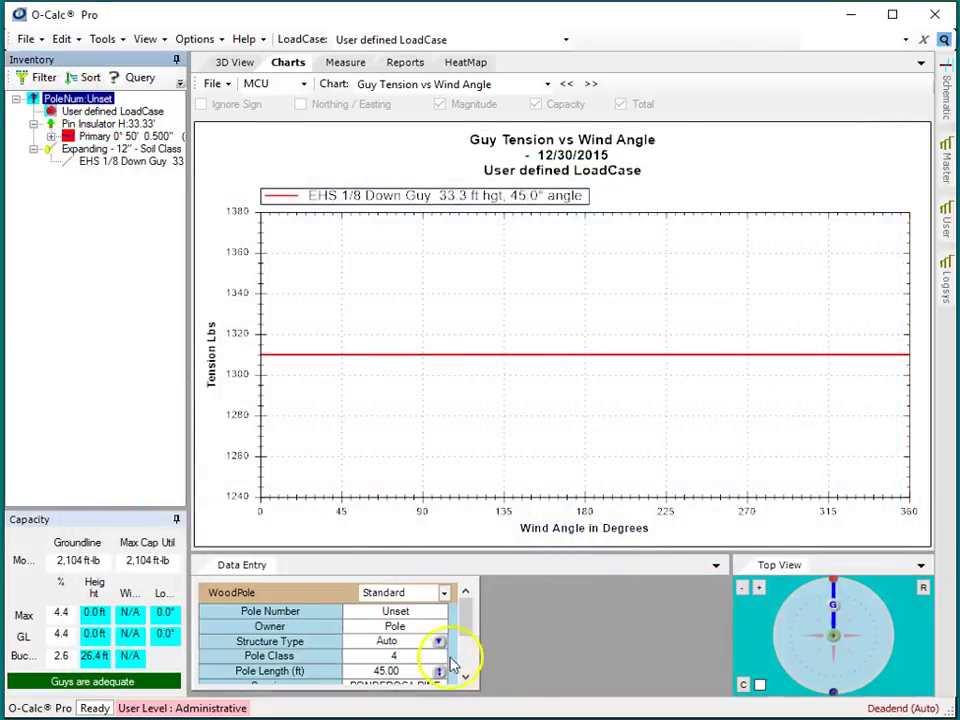
{"action": "left_click", "coordinate": [444, 592]}
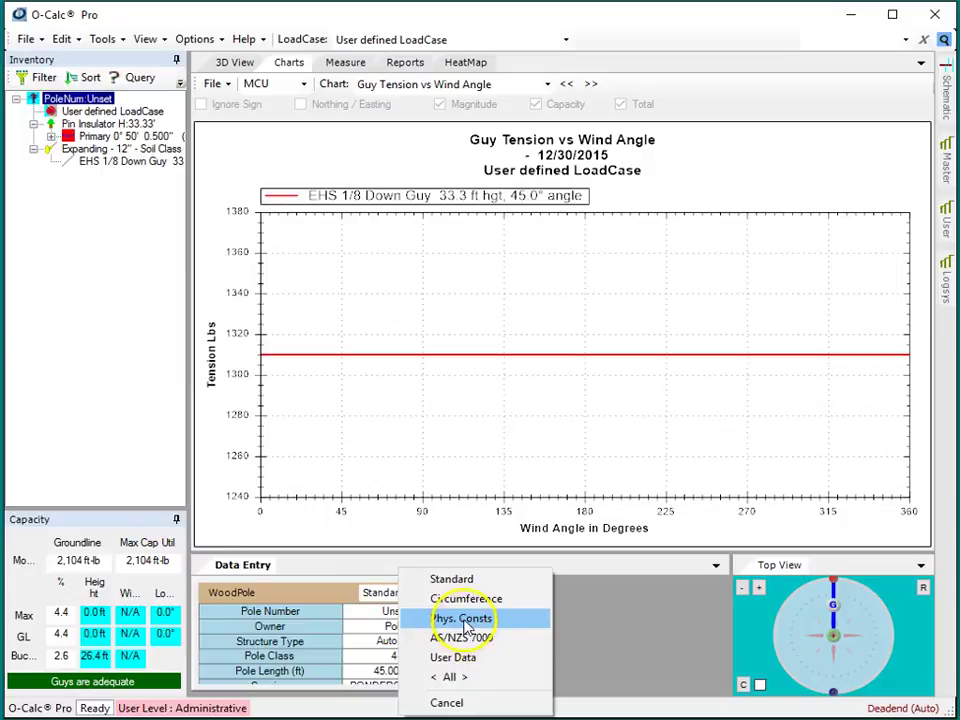
{"action": "left_click", "coordinate": [463, 620]}
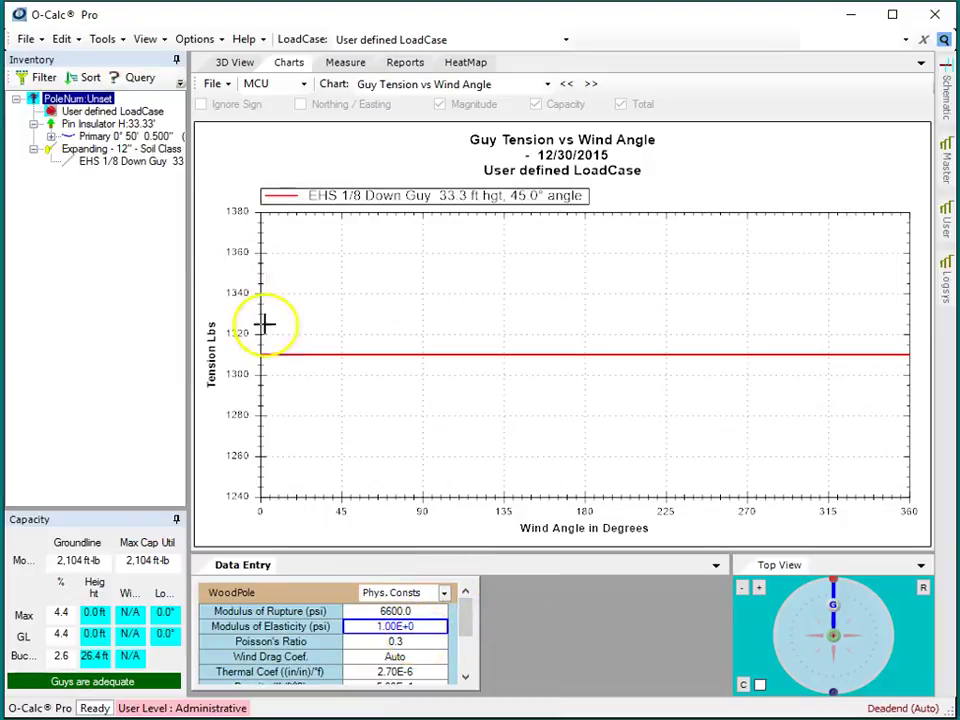
{"action": "left_click", "coordinate": [392, 364]}
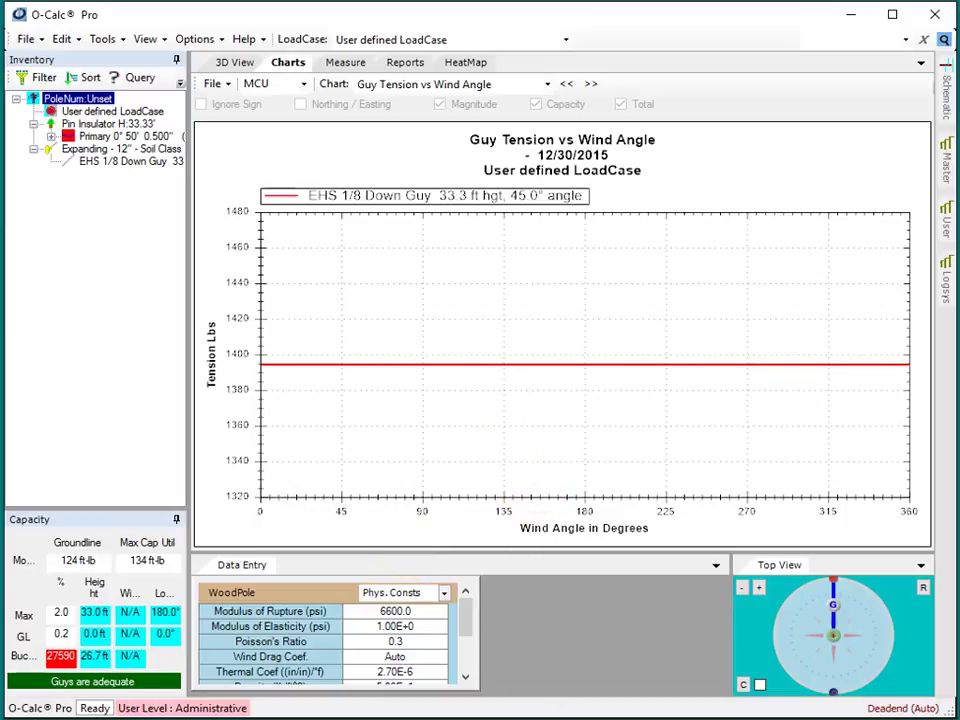
{"action": "key", "text": "alt+Tab"}
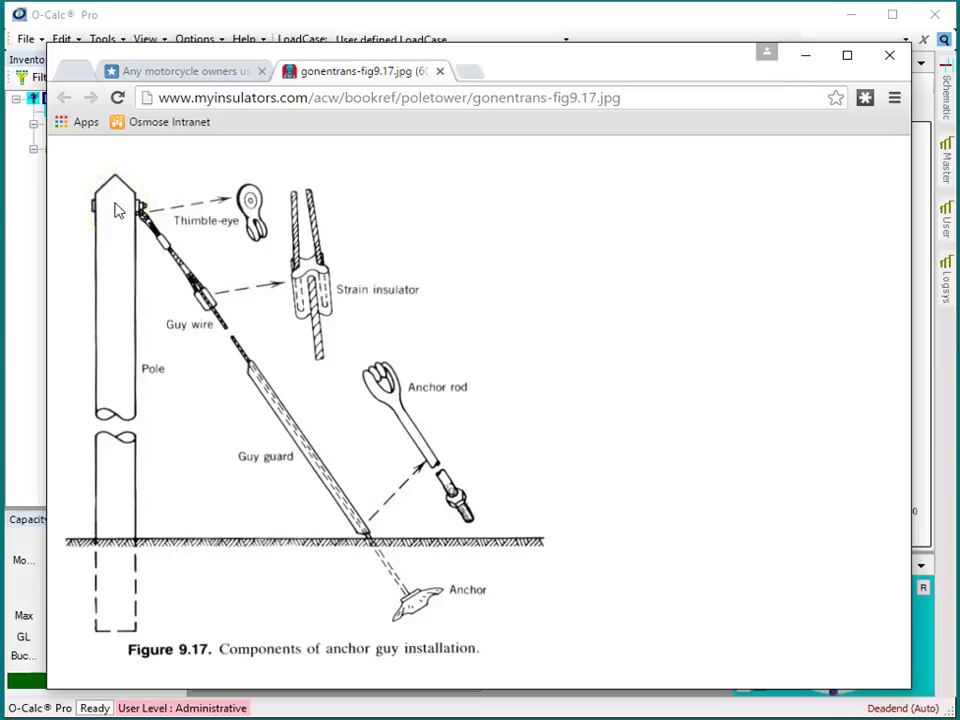
Step: Change the pole's tip circumference from 21.00 to 6.28 in, raising guy tension near 1465 lbs
{"action": "key", "text": "alt+Tab"}
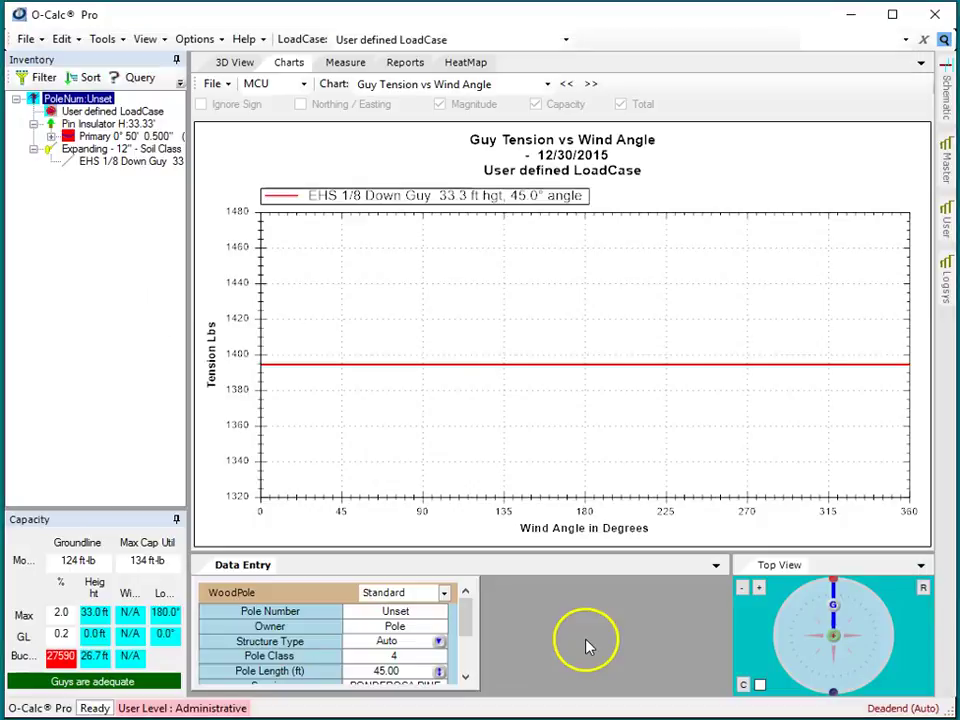
{"action": "left_click", "coordinate": [447, 597]}
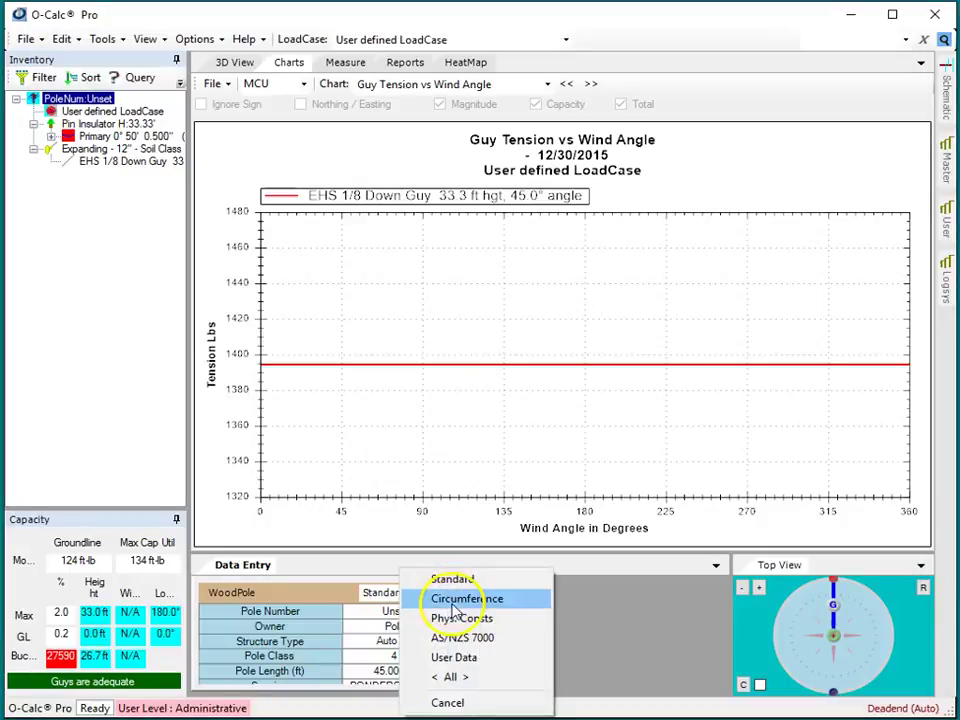
{"action": "left_click", "coordinate": [458, 598]}
{"action": "mouse_move", "coordinate": [467, 640]}
{"action": "left_mouse_down"}
{"action": "mouse_move", "coordinate": [467, 660]}
{"action": "mouse_move", "coordinate": [476, 640]}
{"action": "left_mouse_up"}
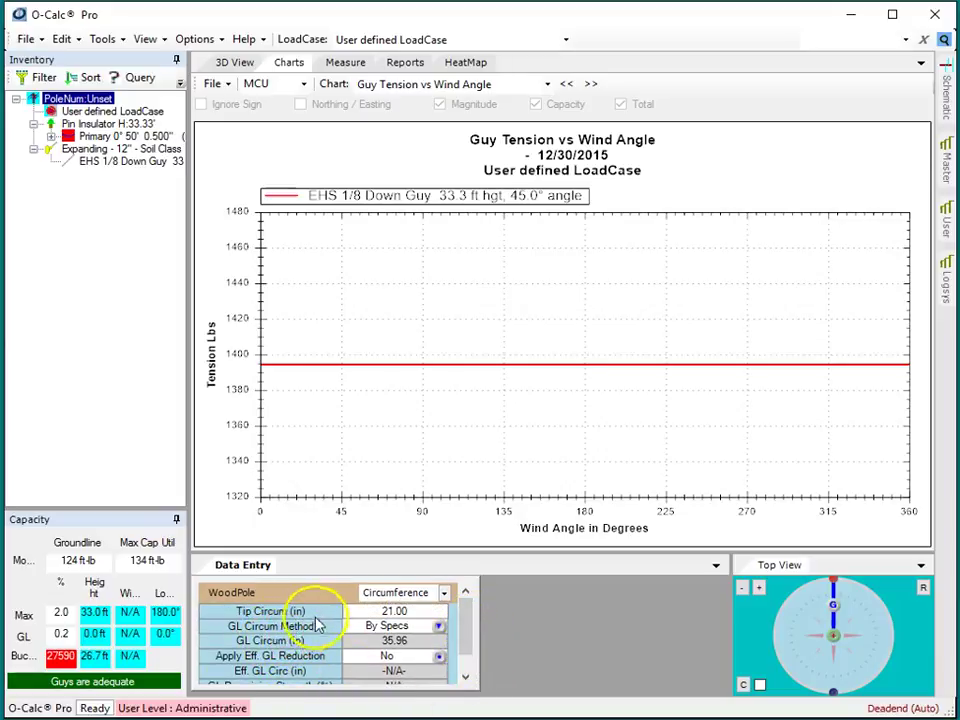
{"action": "left_click", "coordinate": [412, 614]}
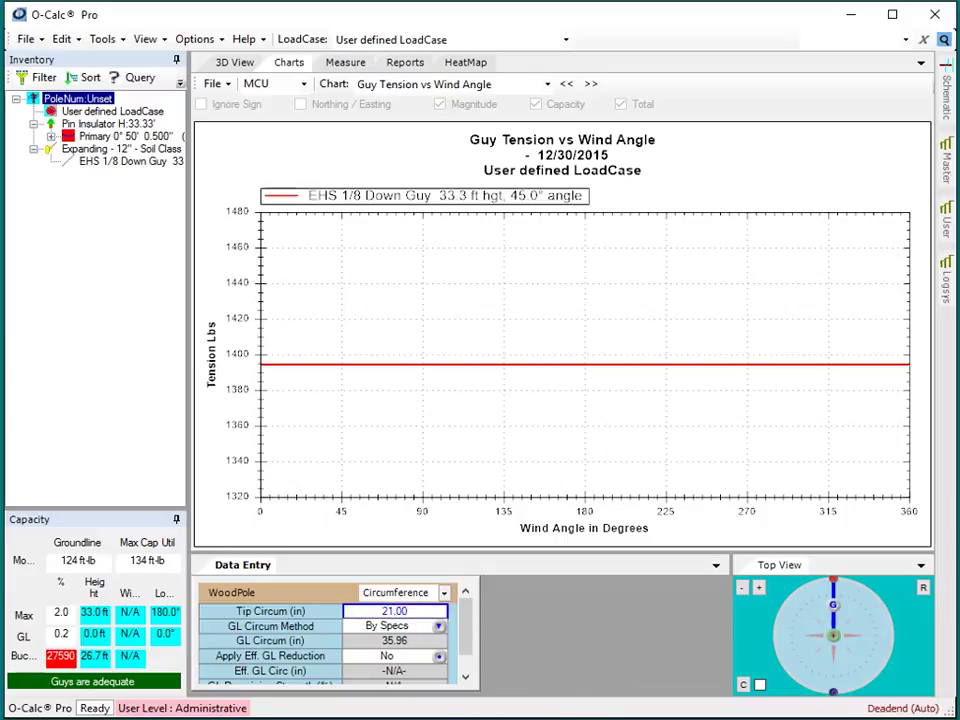
{"action": "key", "text": "Return"}
{"action": "left_click", "coordinate": [414, 612]}
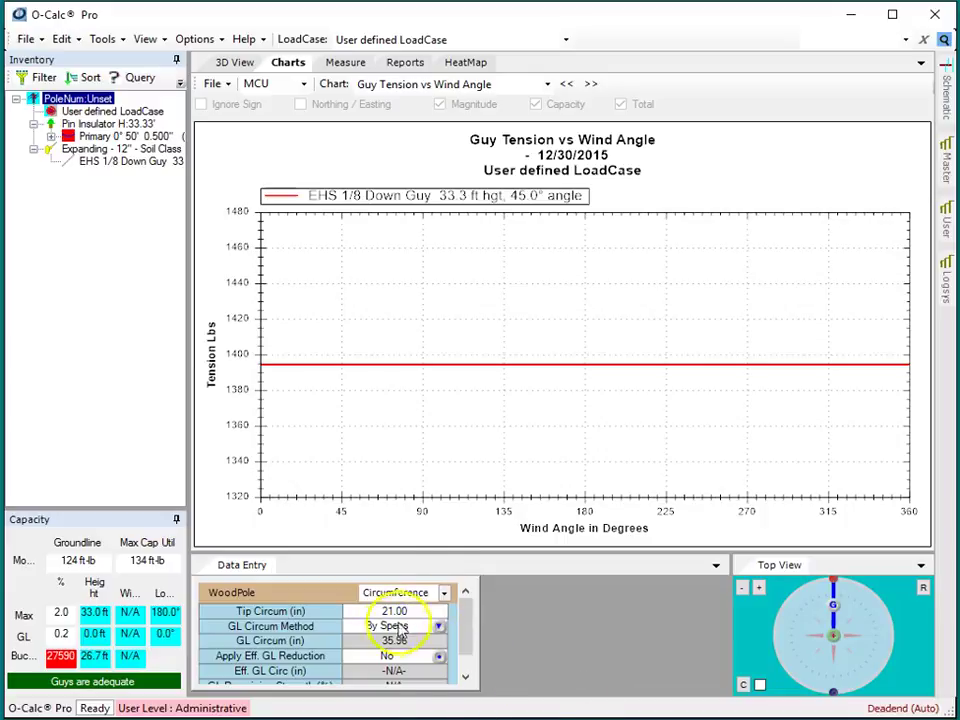
{"action": "type", "text": "6.28"}
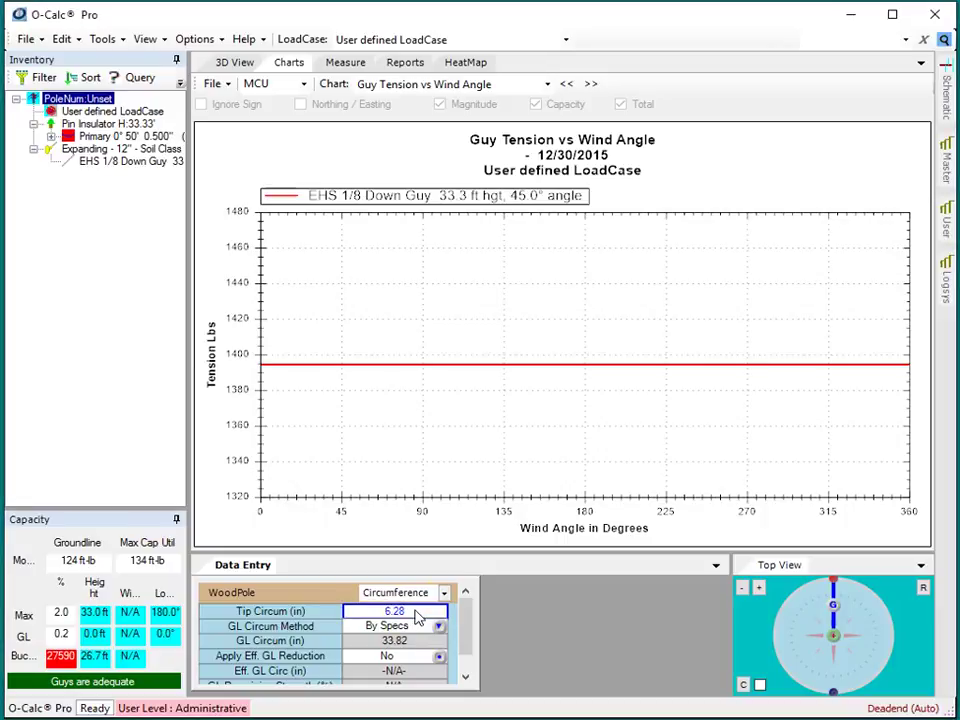
{"action": "left_click", "coordinate": [407, 670]}
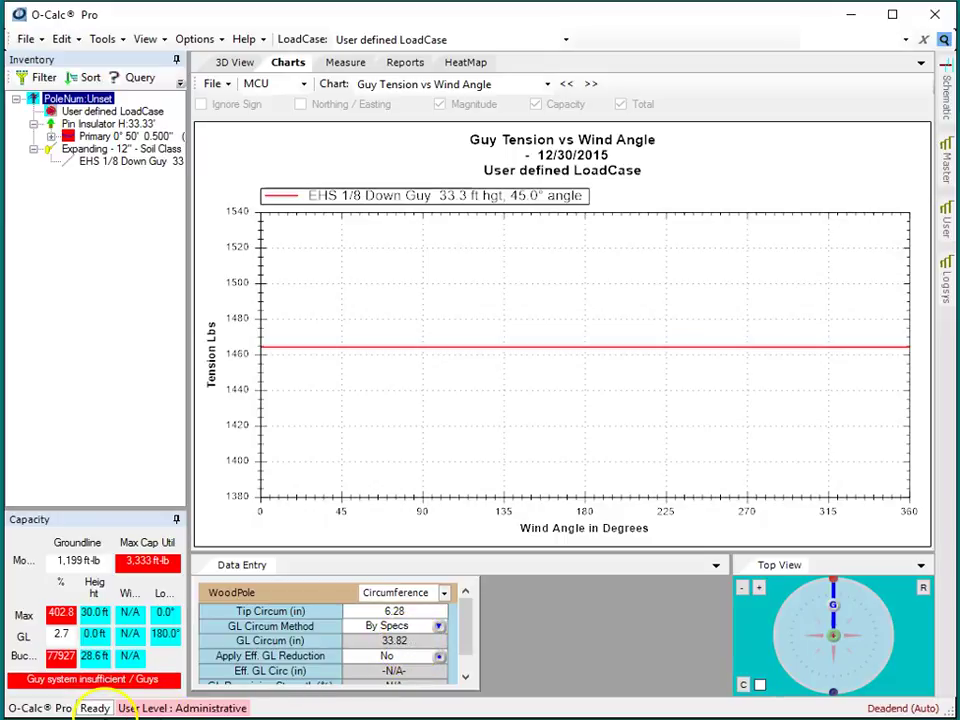
{"action": "key", "text": "Down"}
{"action": "key", "text": "Down"}
{"action": "key", "text": "Down"}
{"action": "key", "text": "Down"}
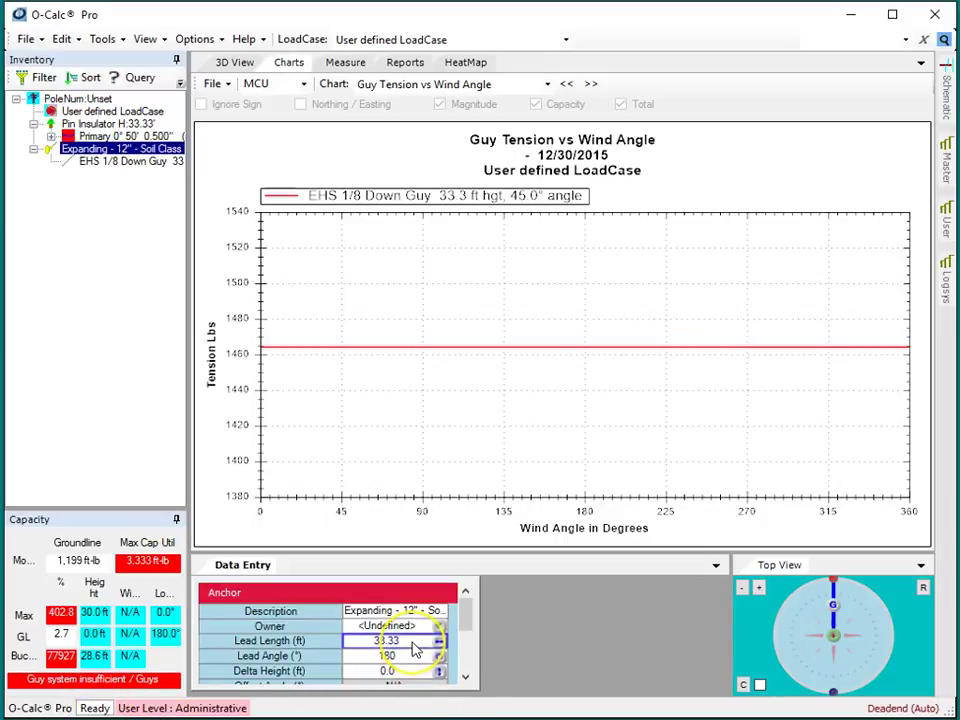
Step: Enter a 36.0 ft anchor lead length, recalculate to about 1415 lbs, and compare with Excel's 1414.21
{"action": "type", "text": "36.0"}
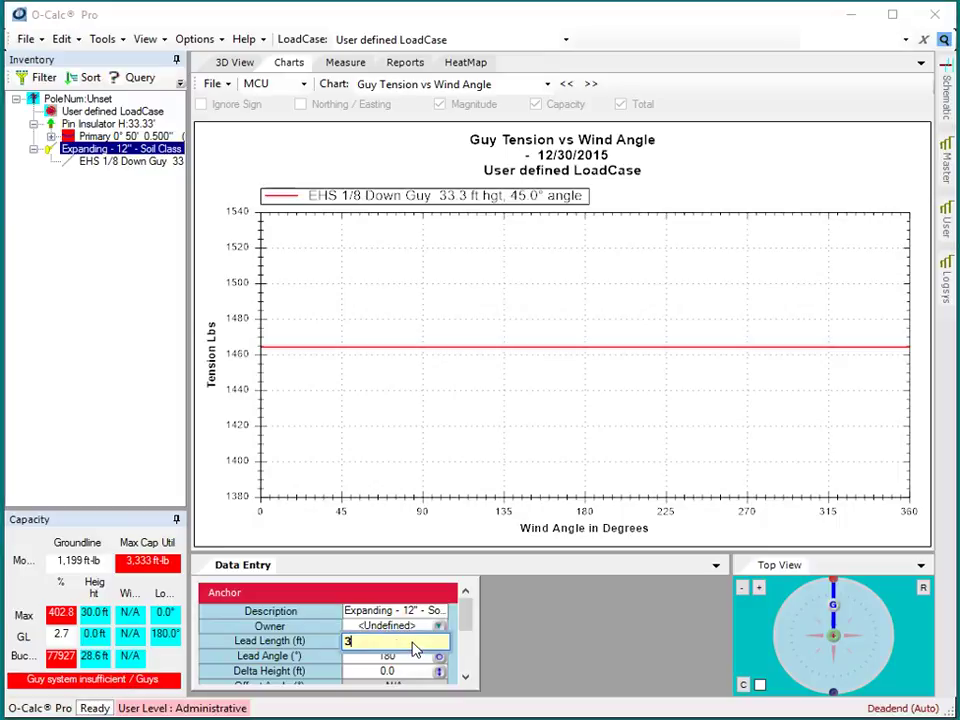
{"action": "key", "text": "Return"}
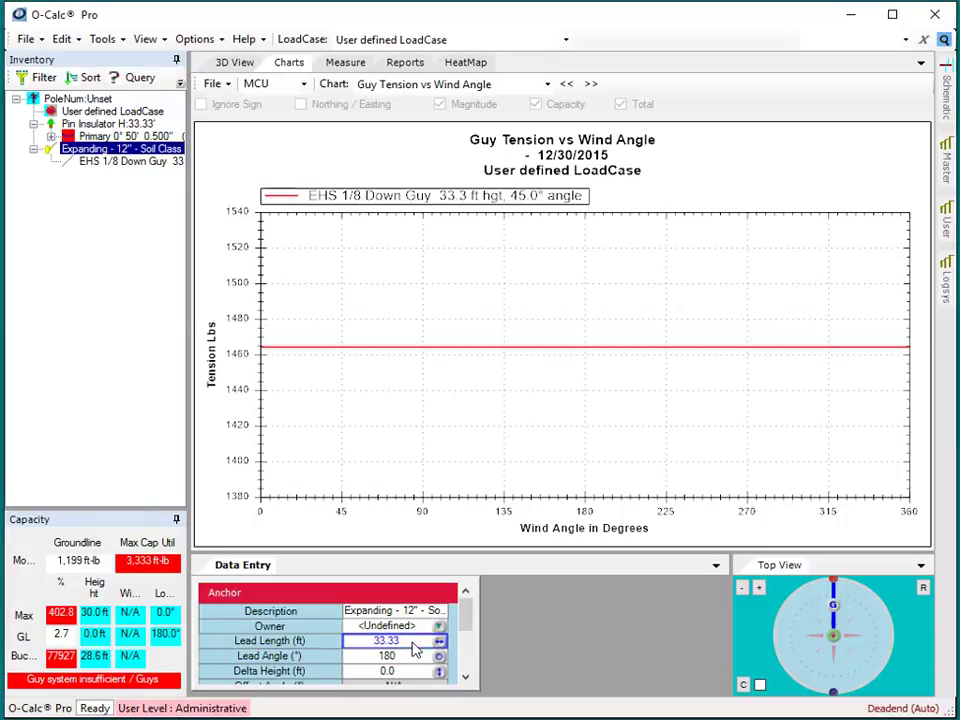
{"action": "left_click", "coordinate": [343, 482]}
{"action": "left_click", "coordinate": [140, 160]}
{"action": "left_click", "coordinate": [482, 313]}
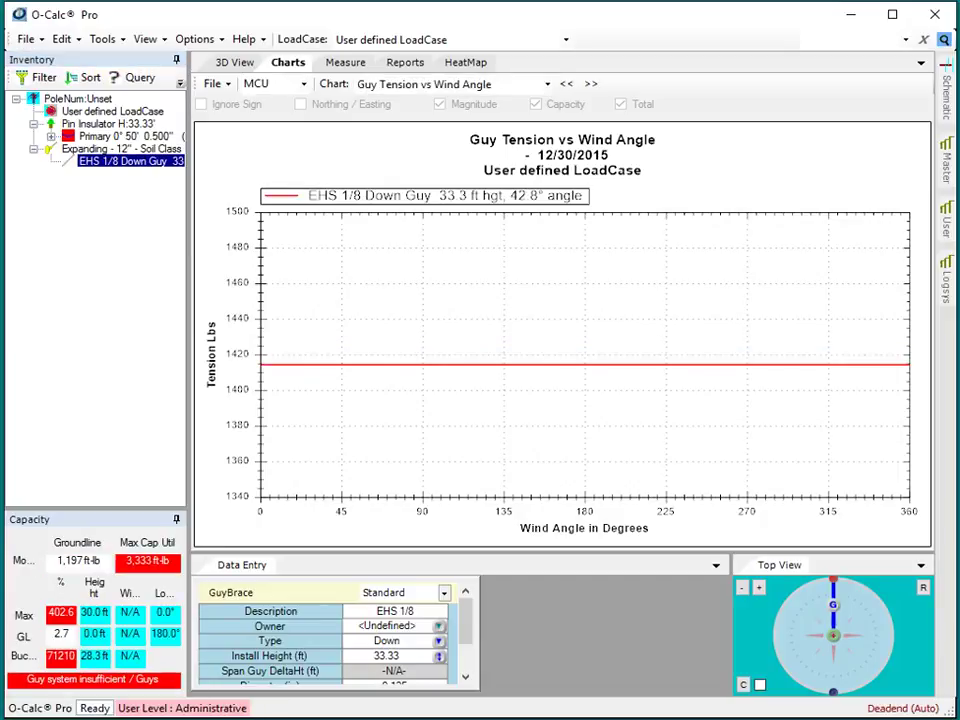
{"action": "key", "text": "alt+Tab"}
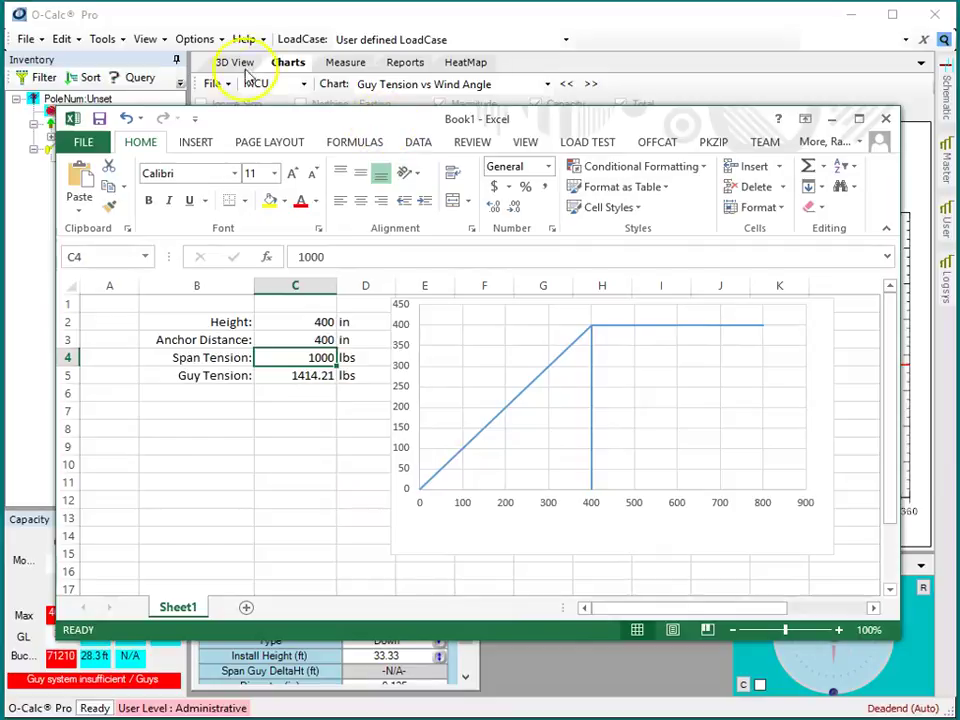
{"action": "left_click", "coordinate": [36, 291]}
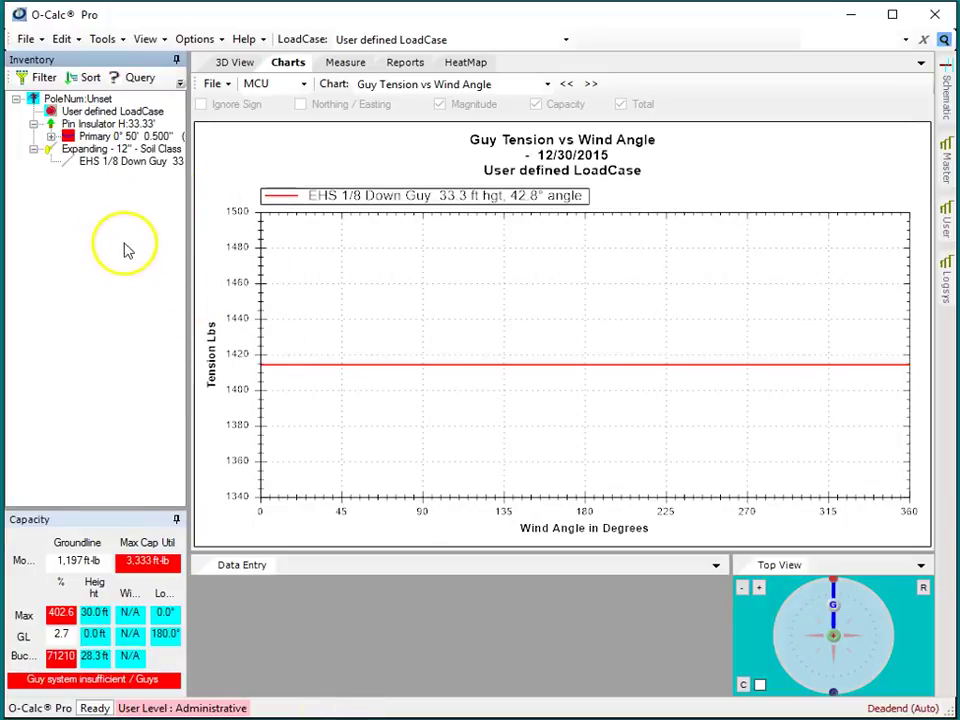
{"action": "mouse_move", "coordinate": [76, 158]}
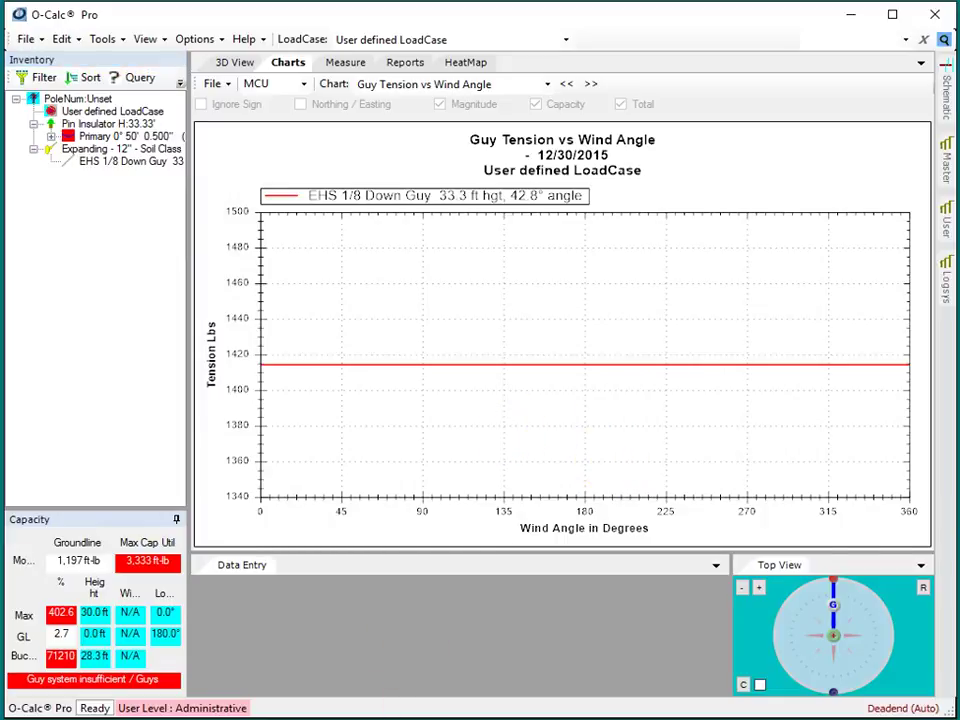
{"action": "key", "text": "alt+Tab"}
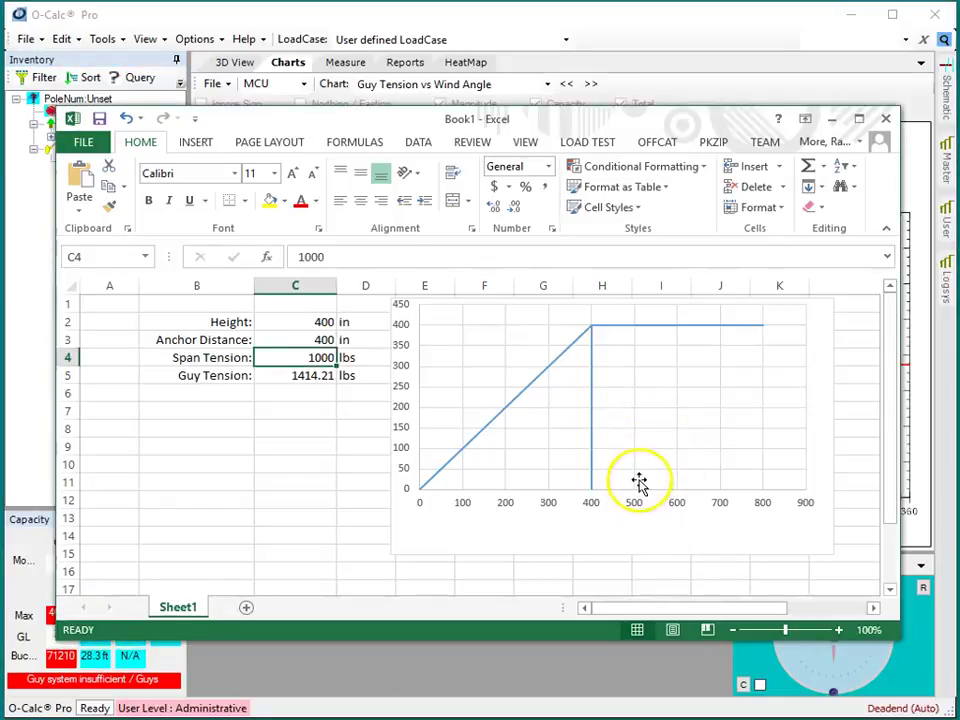